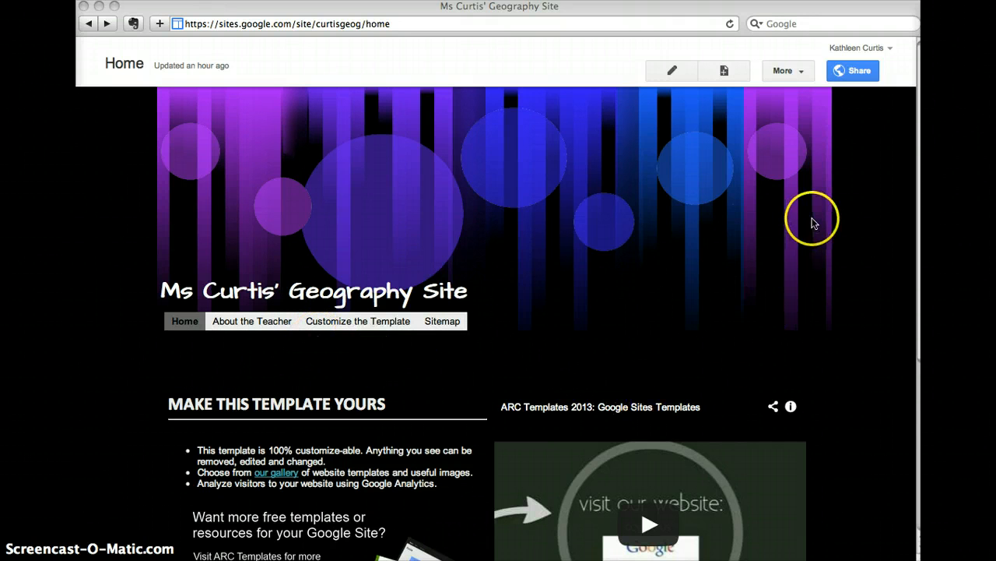
Open the "About the Teacher" page and delete it from the site.
left_click(248, 327)
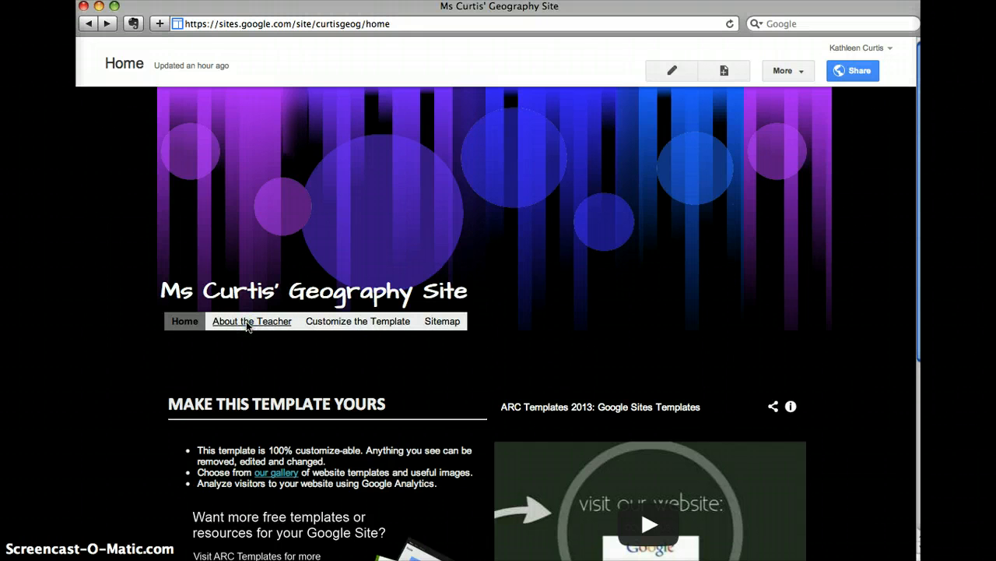
left_click(247, 327)
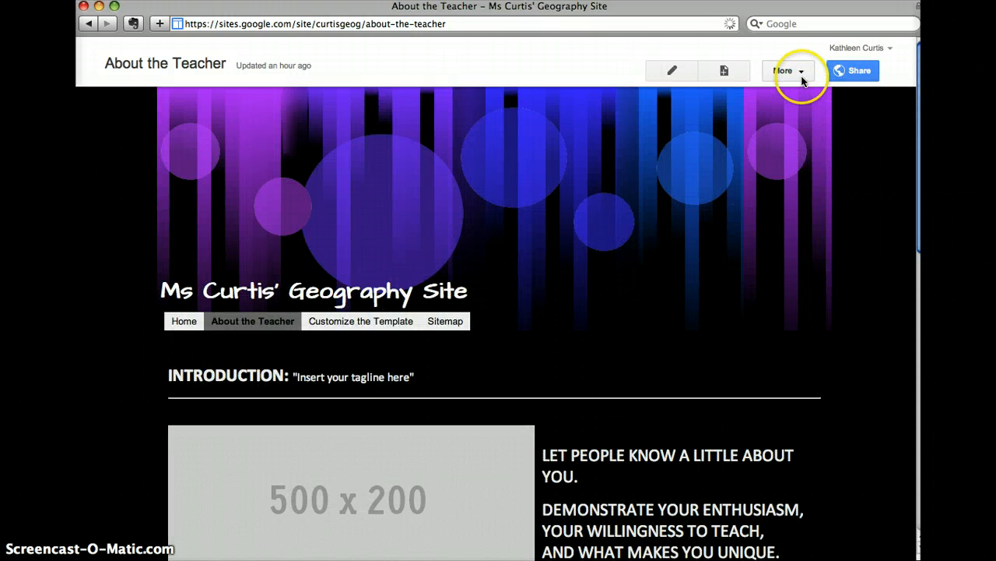
left_click(801, 73)
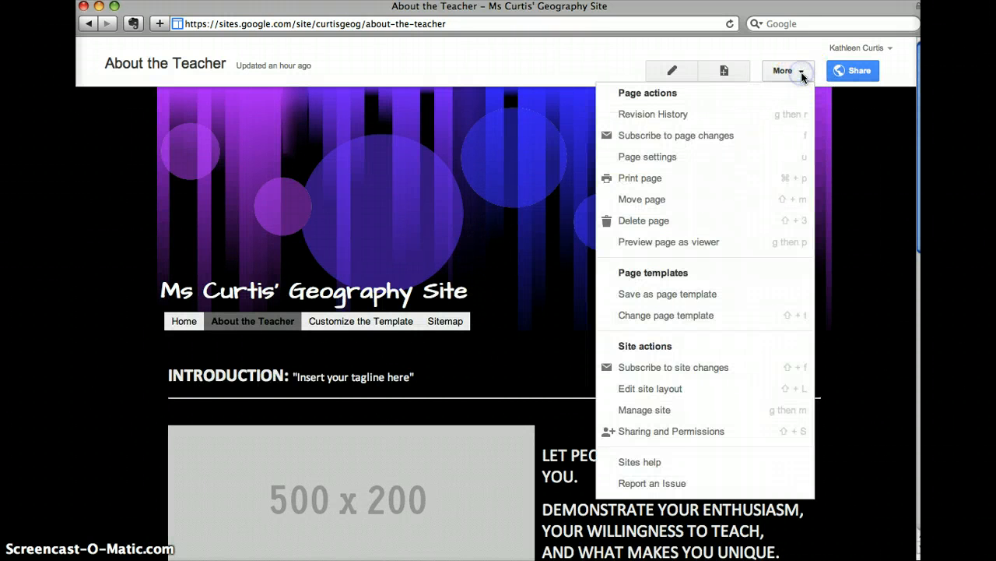
left_click(658, 222)
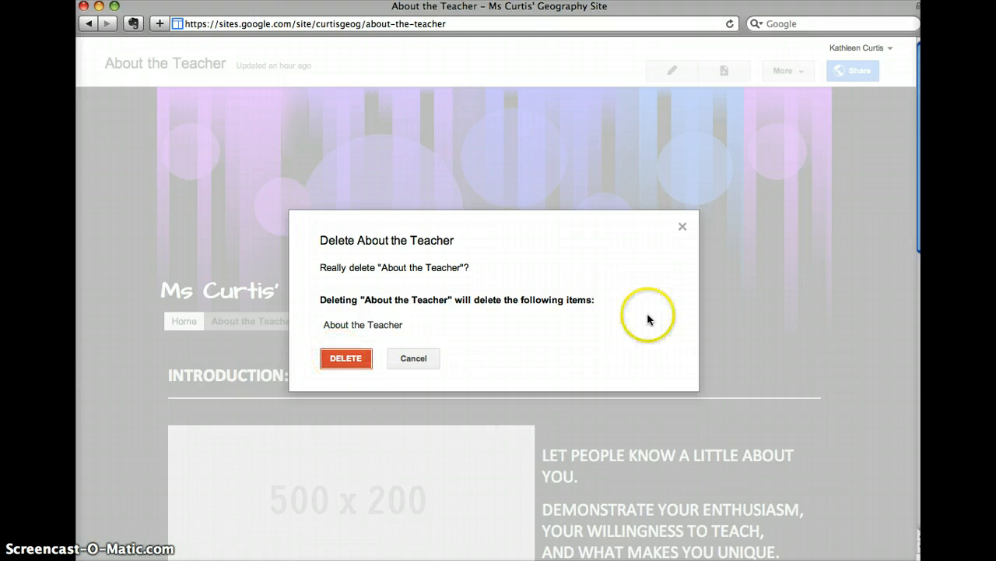
left_click(352, 360)
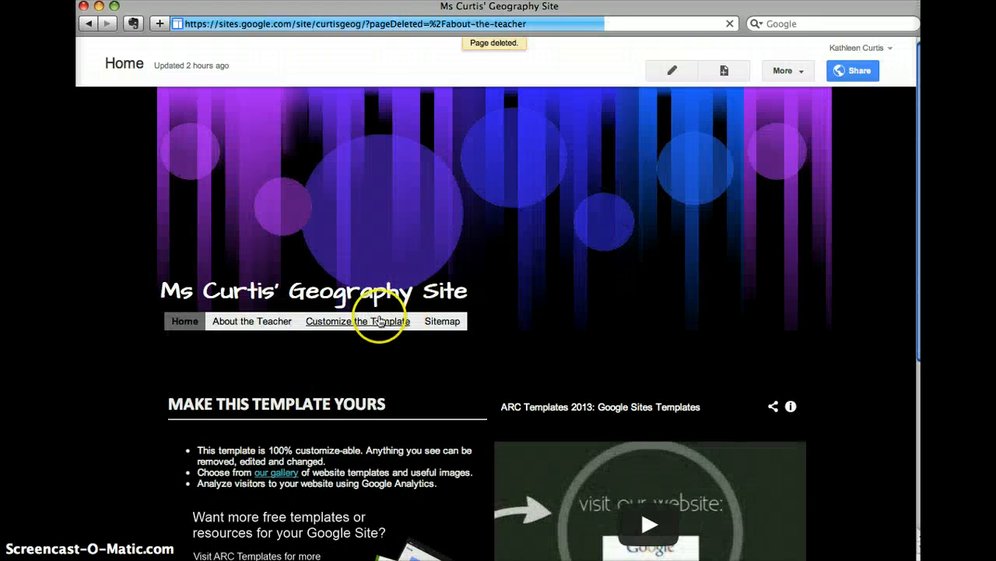
Open the "Customize the Template" page and delete it together with its attached banner images.
left_click(380, 321)
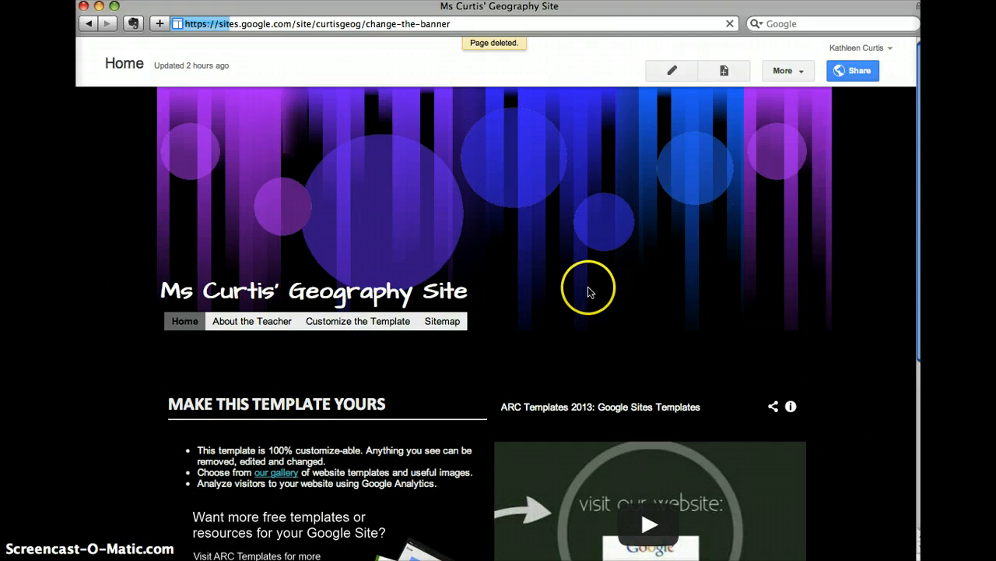
left_click(800, 72)
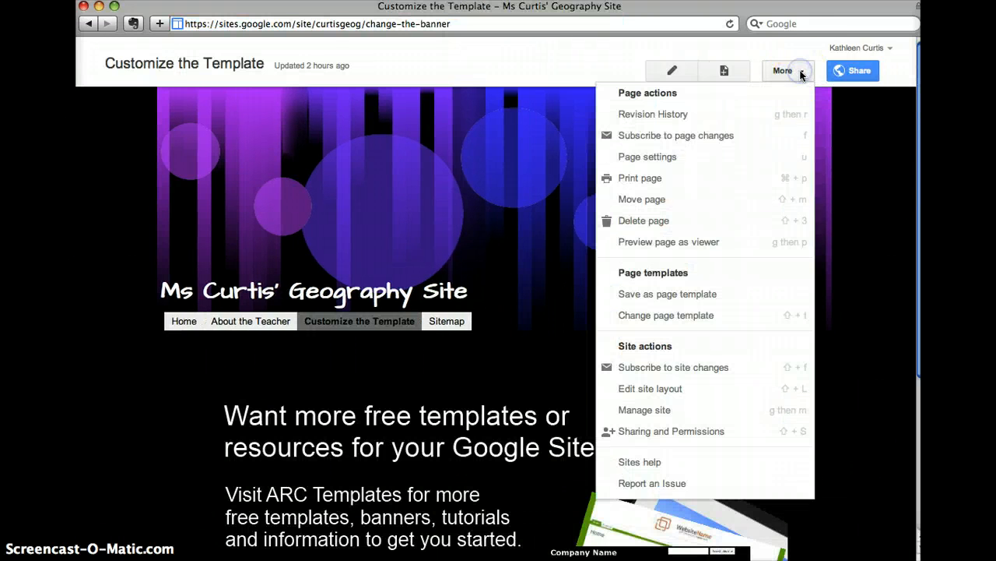
left_click(658, 222)
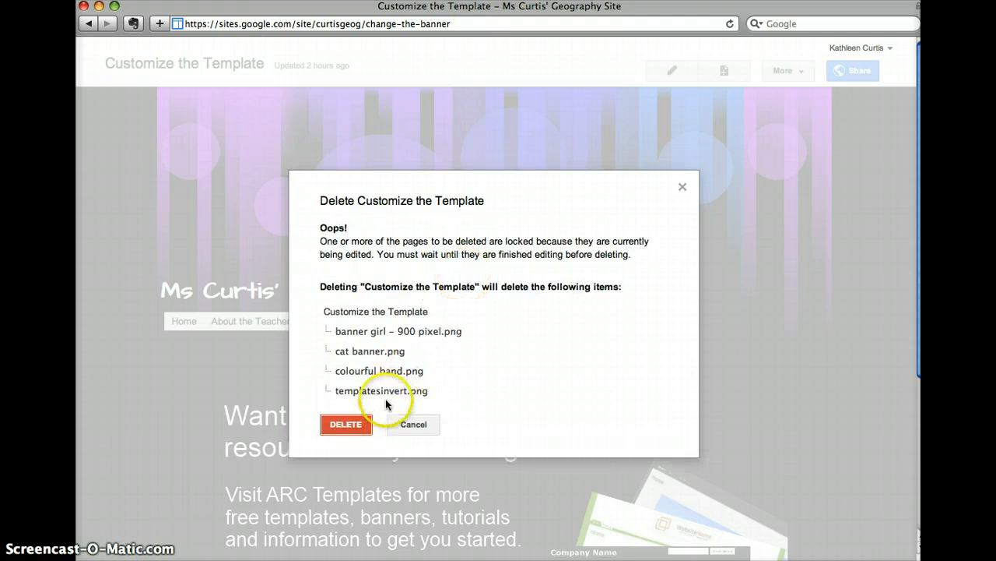
left_click(364, 423)
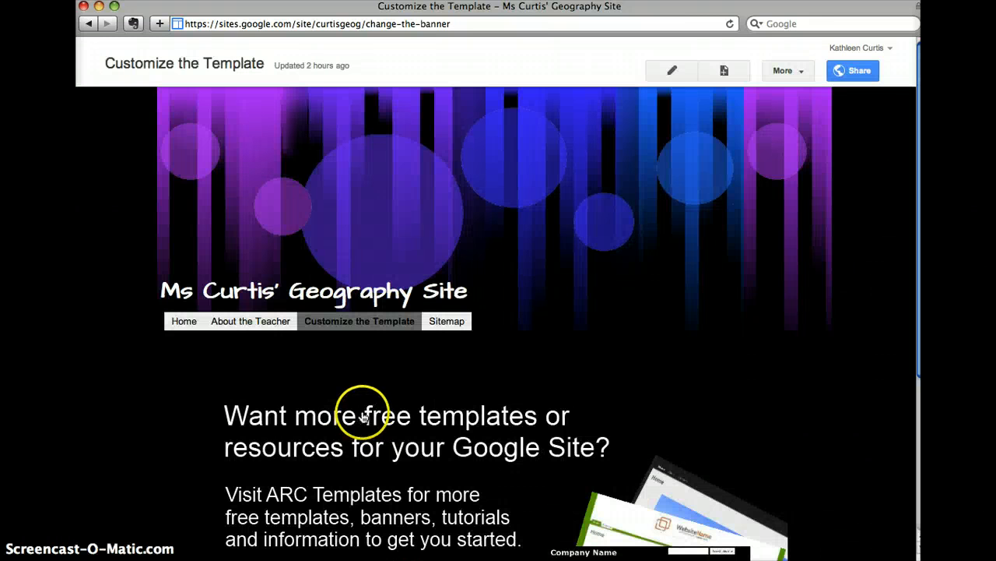
left_click(450, 321)
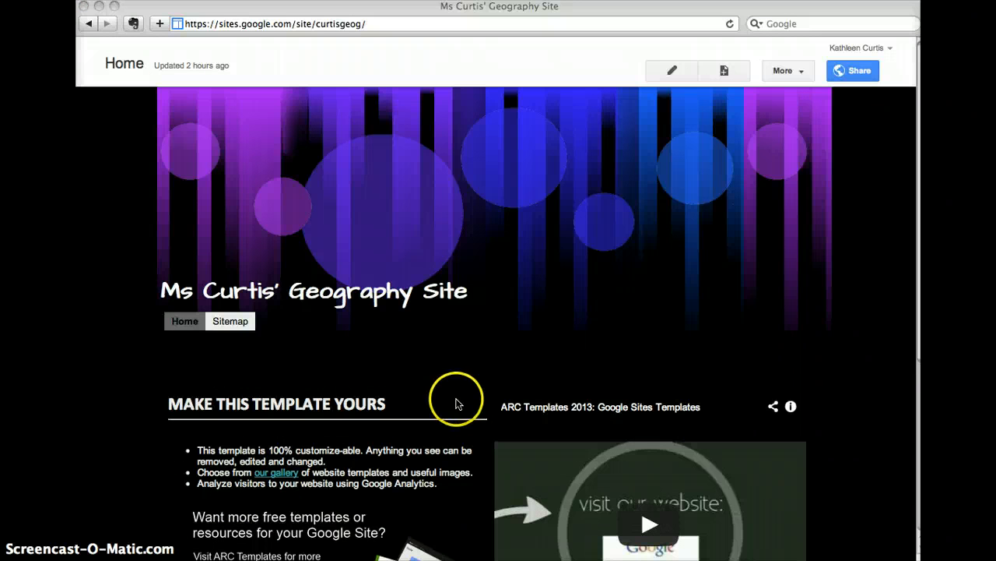
Open the Home page for editing and remove the YouTube video from the right column.
left_click(675, 72)
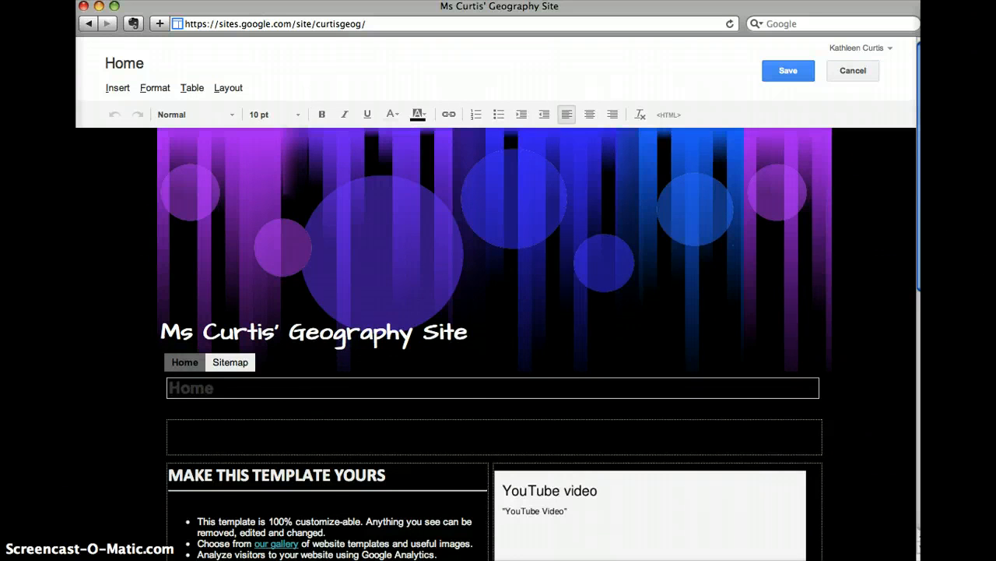
scroll(905, 152, "down", 5)
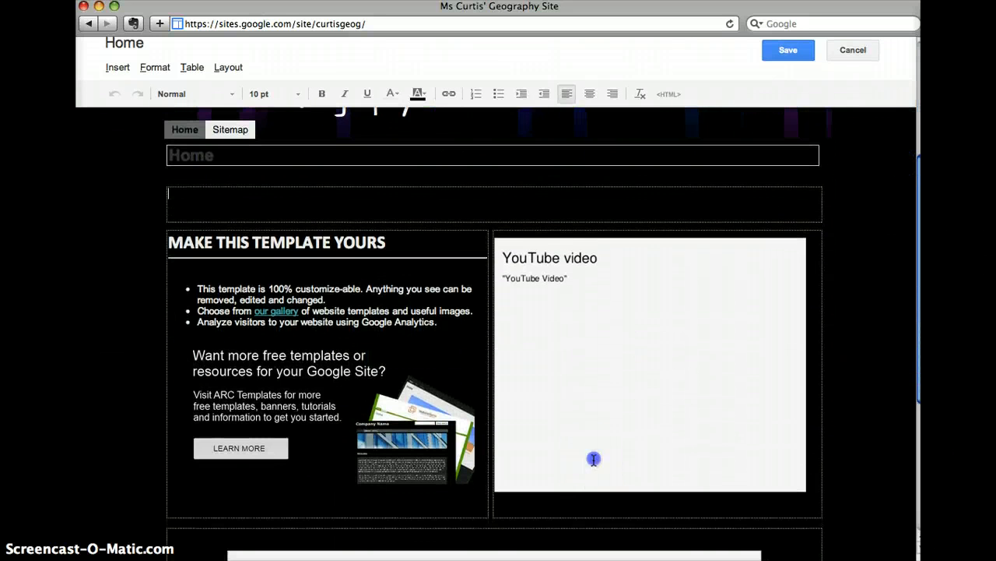
left_click(593, 459)
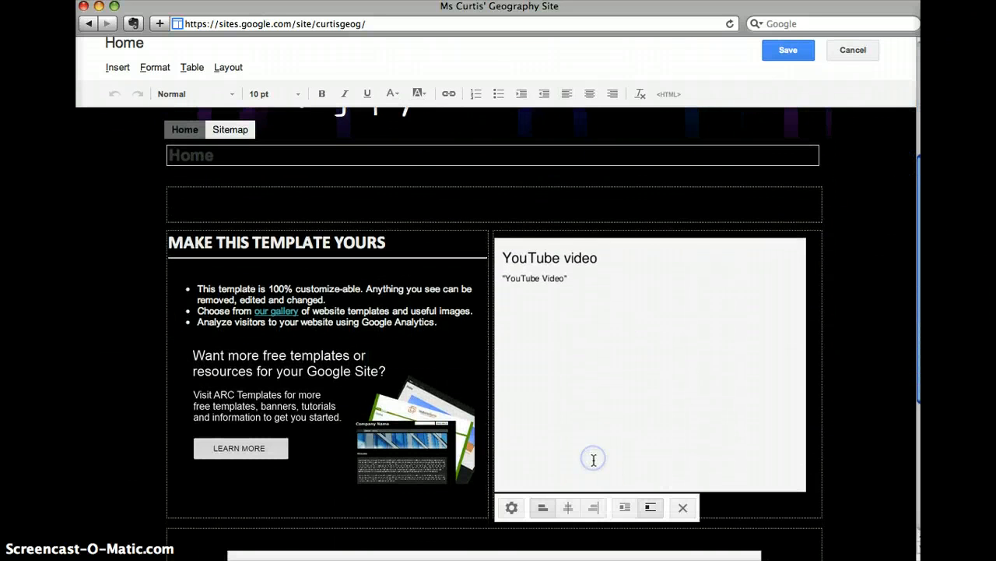
left_click(673, 396)
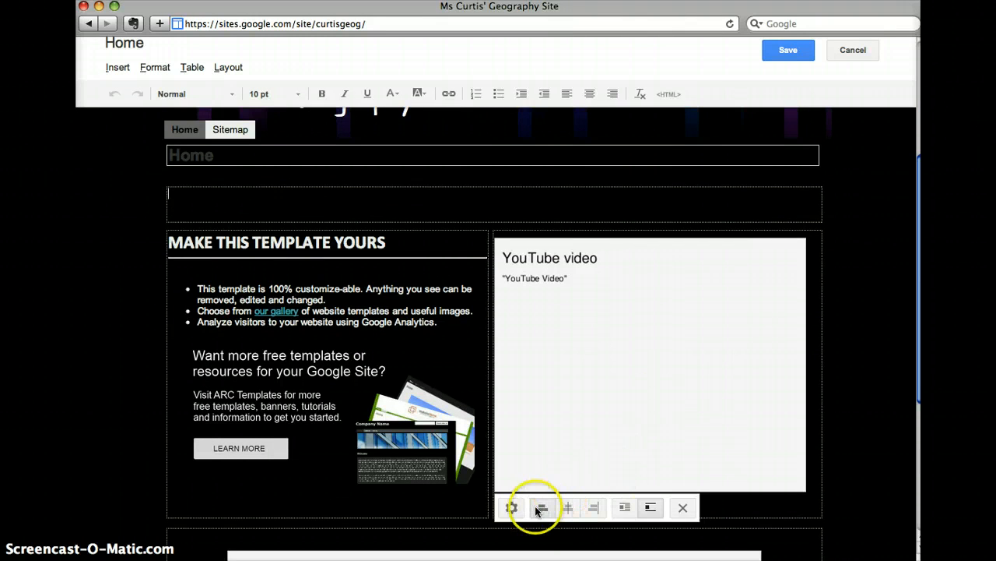
left_click(683, 509)
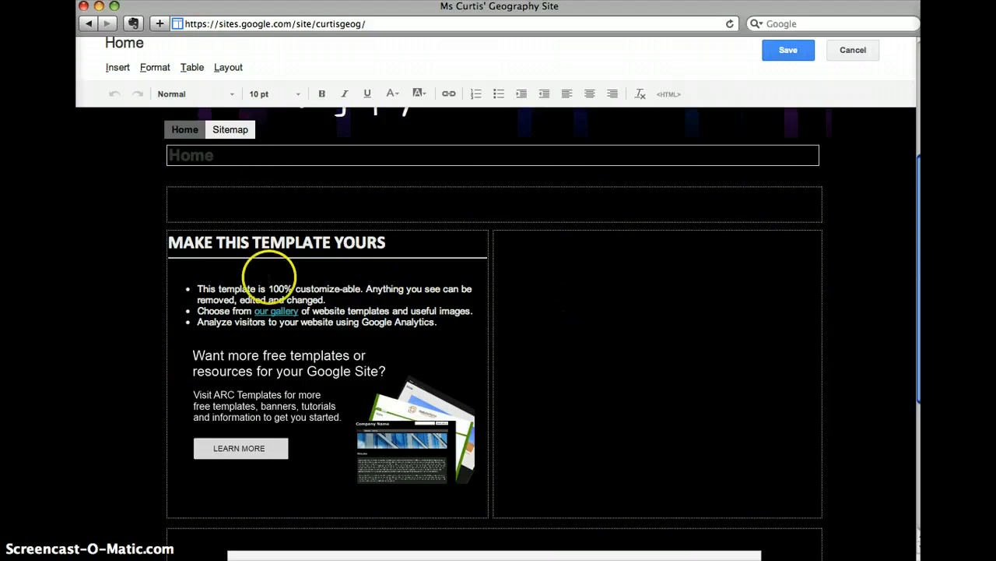
Delete the bulleted template notes, the promotional image and the divider line from the Home page's left column.
left_click(200, 289)
left_click_drag(200, 288, 272, 373)
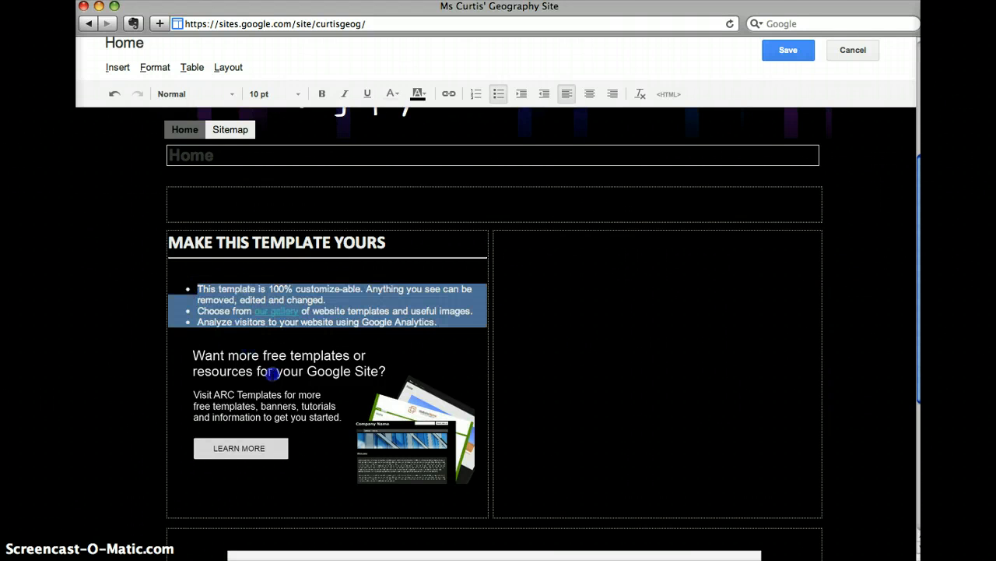
key("Delete")
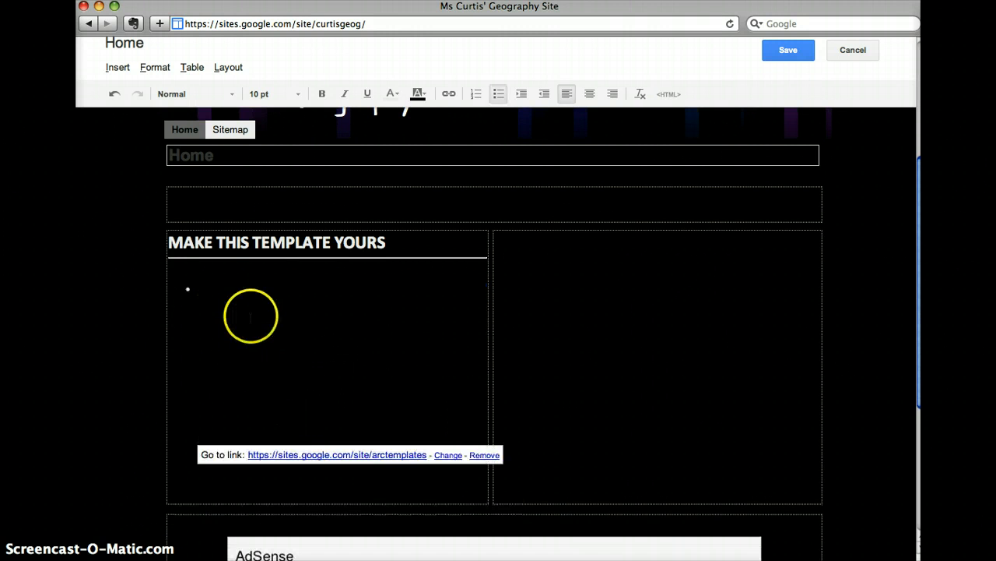
left_click_drag(221, 296, 313, 433)
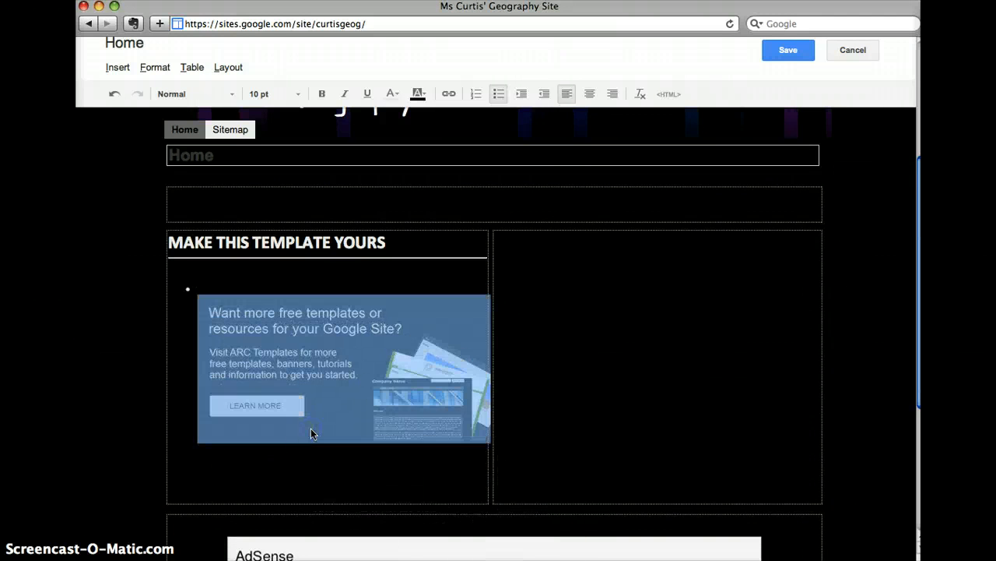
key("Delete")
key("BackSpace")
key("BackSpace")
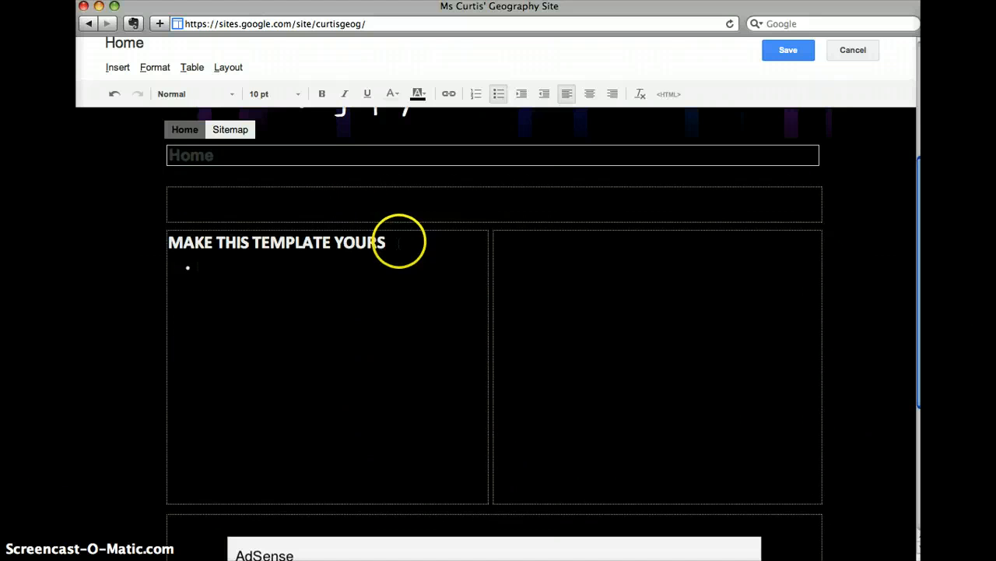
Delete the "MAKE THIS TEMPLATE YOURS" heading and the leftover bullet from the left column.
left_click_drag(396, 241, 158, 239)
key("BackSpace")
left_click(192, 251)
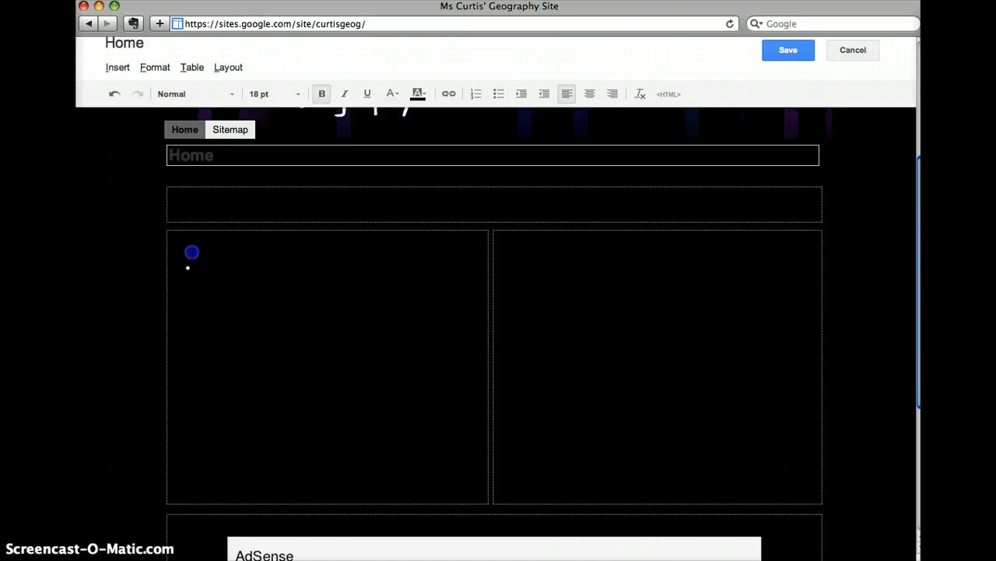
left_click(204, 262)
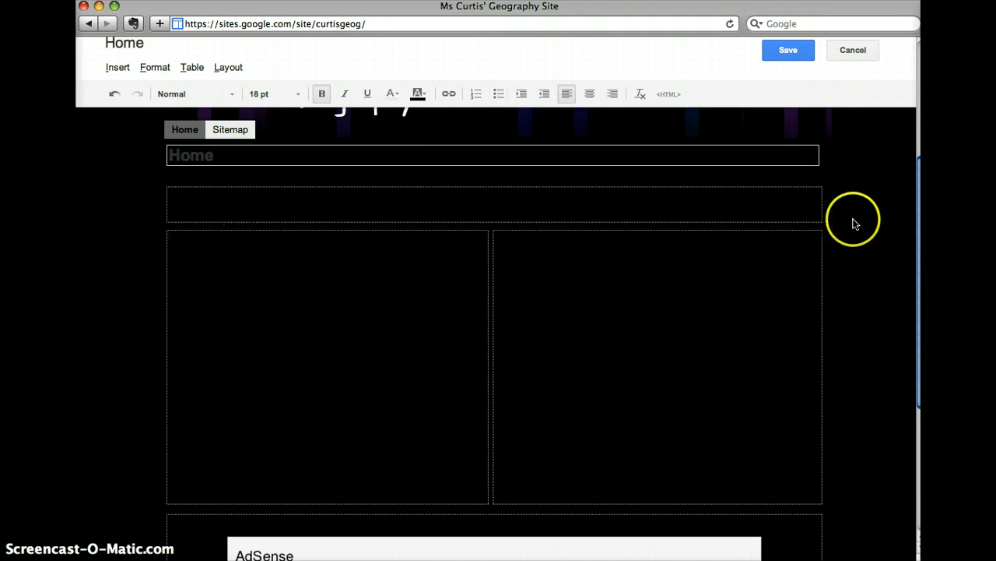
Remove the AdSense gadget from the section below the two columns.
scroll(649, 394, "down", 5)
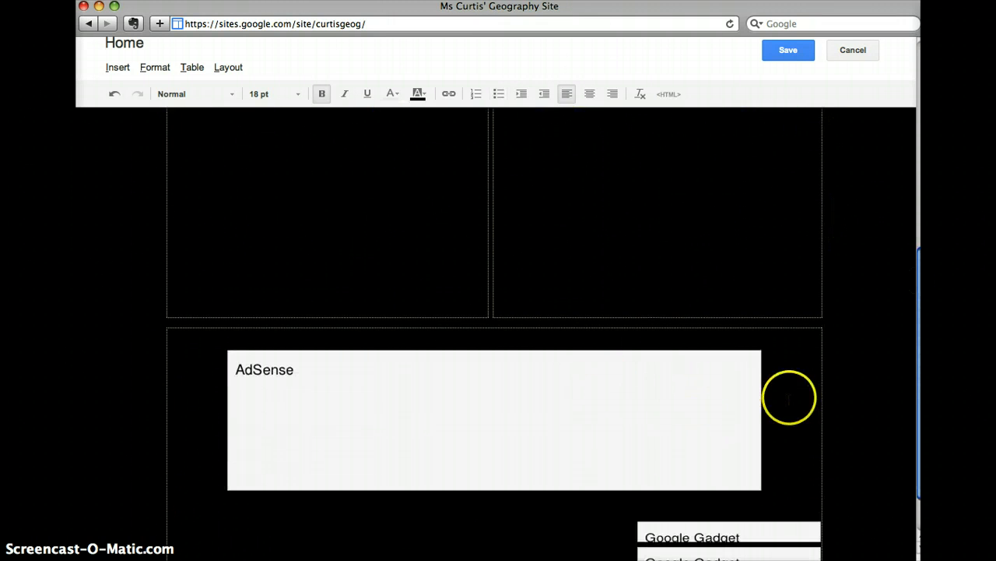
left_click(789, 398)
left_click(764, 407)
left_click(552, 467)
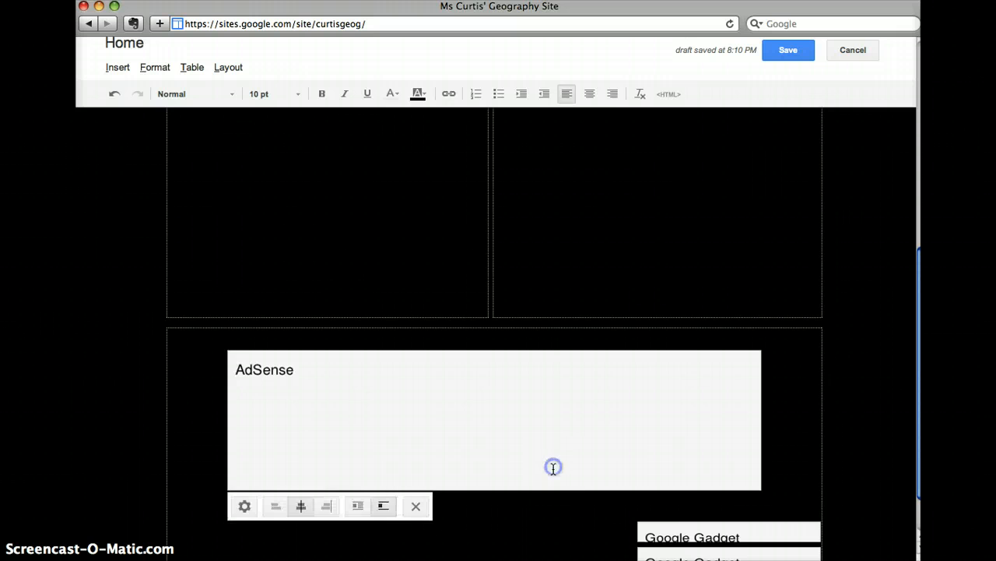
left_click(421, 511)
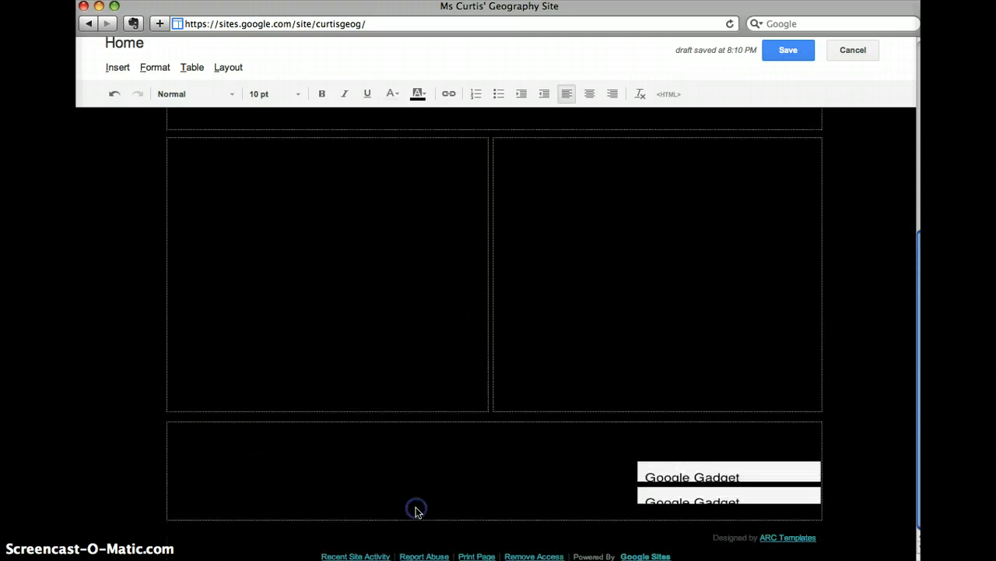
Remove both Google Gadget boxes from the bottom section of the Home page.
left_click(707, 478)
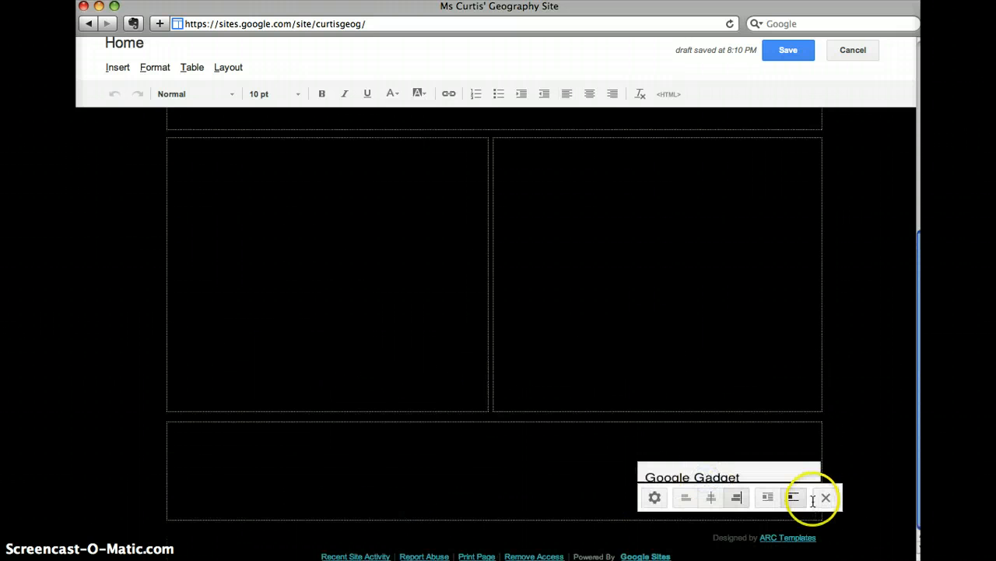
left_click(825, 494)
left_click(785, 491)
left_click(826, 518)
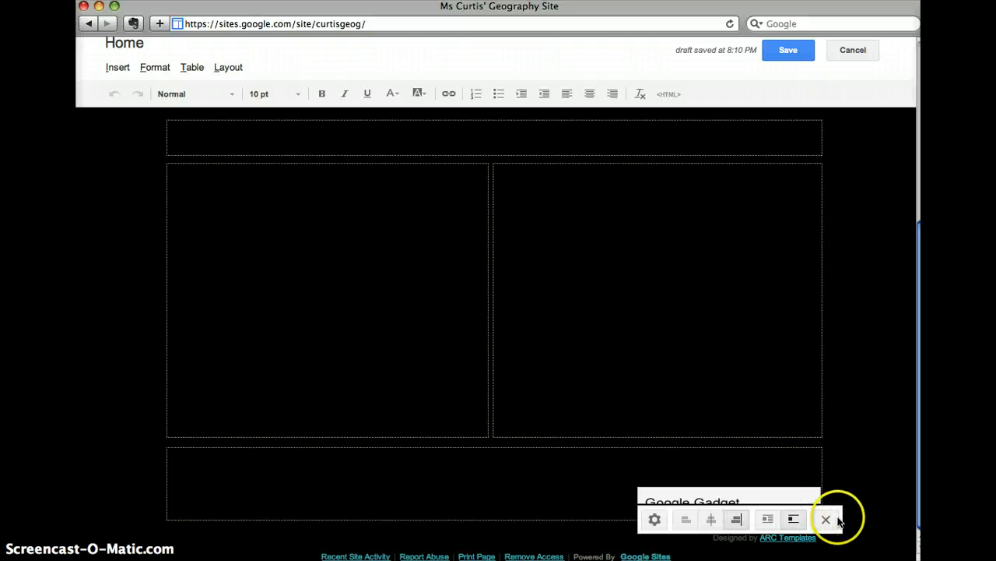
left_click(627, 427)
left_click(836, 290)
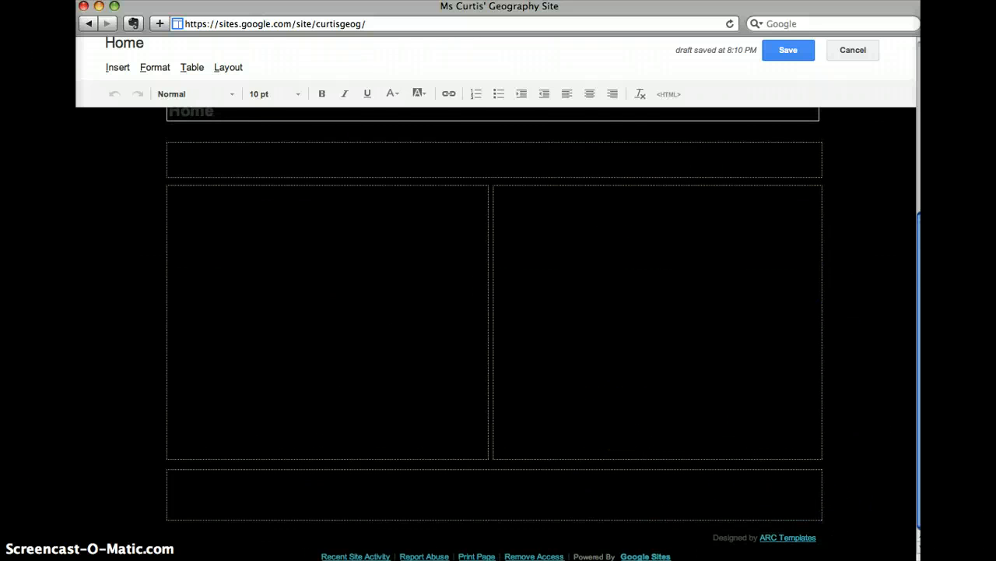
Enter the text "Welcome to Geography" in the full-width section above the two columns.
scroll(837, 290, "up", 2)
scroll(836, 290, "up", 3)
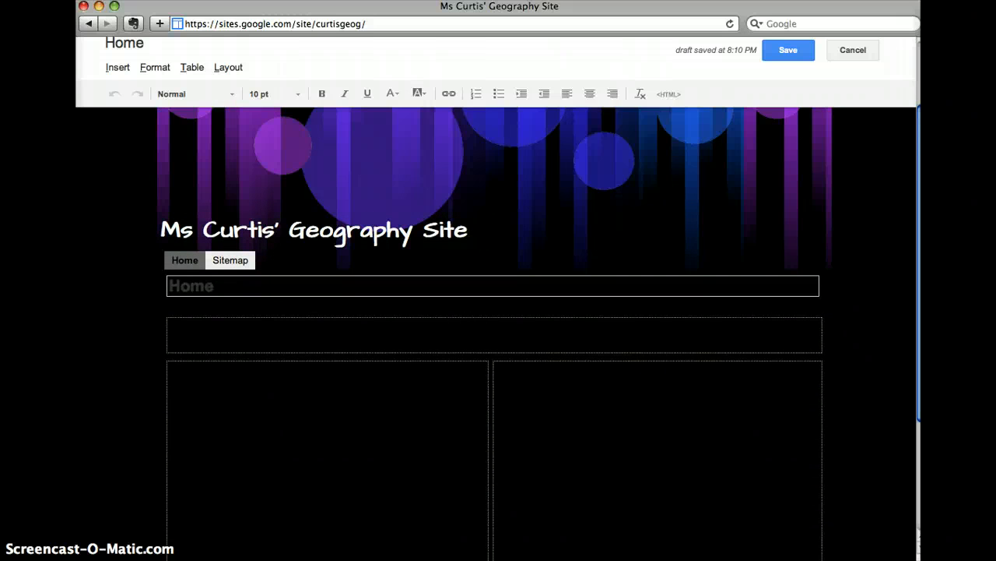
scroll(674, 240, "down", 2)
left_click(499, 267)
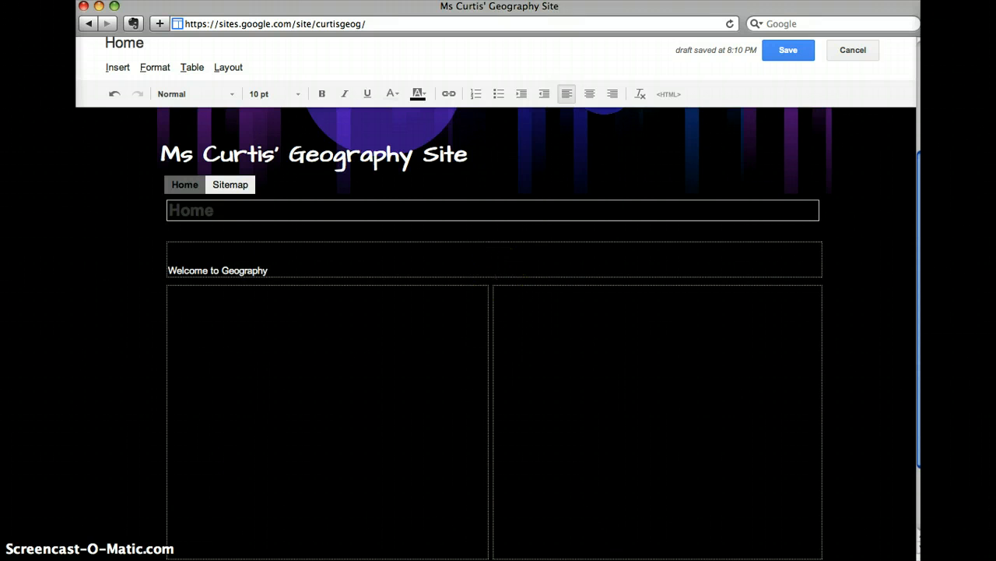
Format the "Welcome to Geography" text in Verdana at 18 pt.
left_click_drag(272, 269, 164, 270)
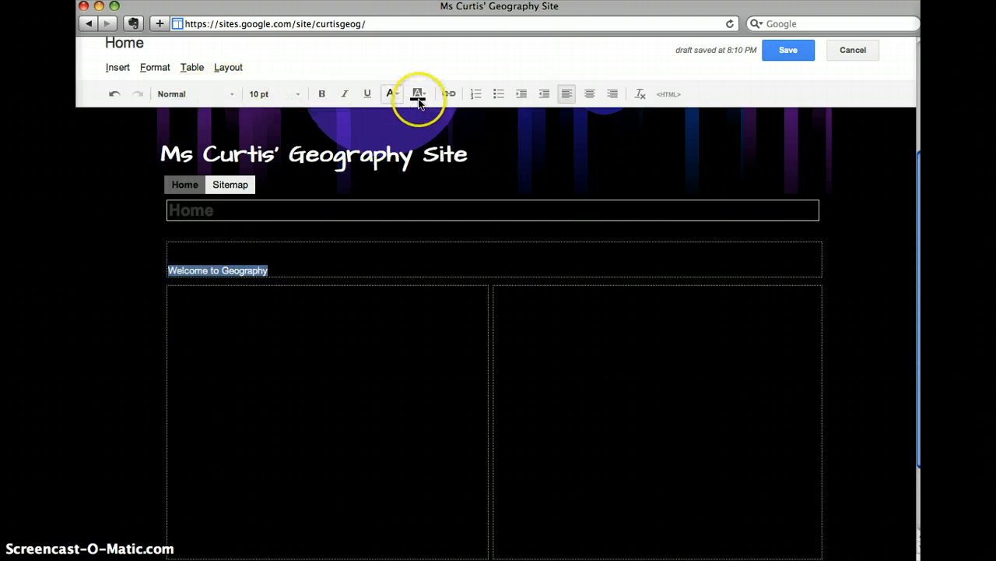
left_click(230, 95)
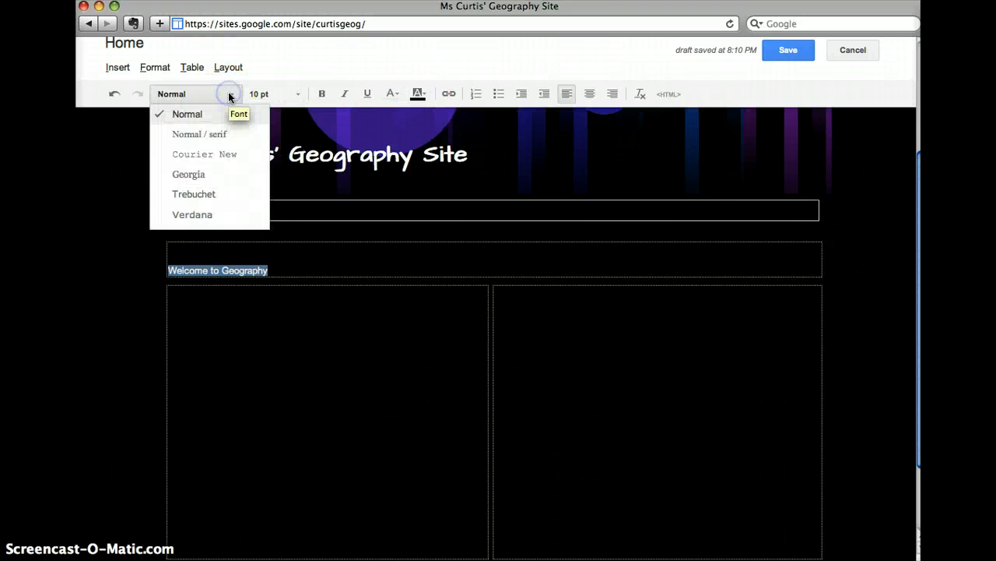
left_click(221, 214)
left_click(295, 97)
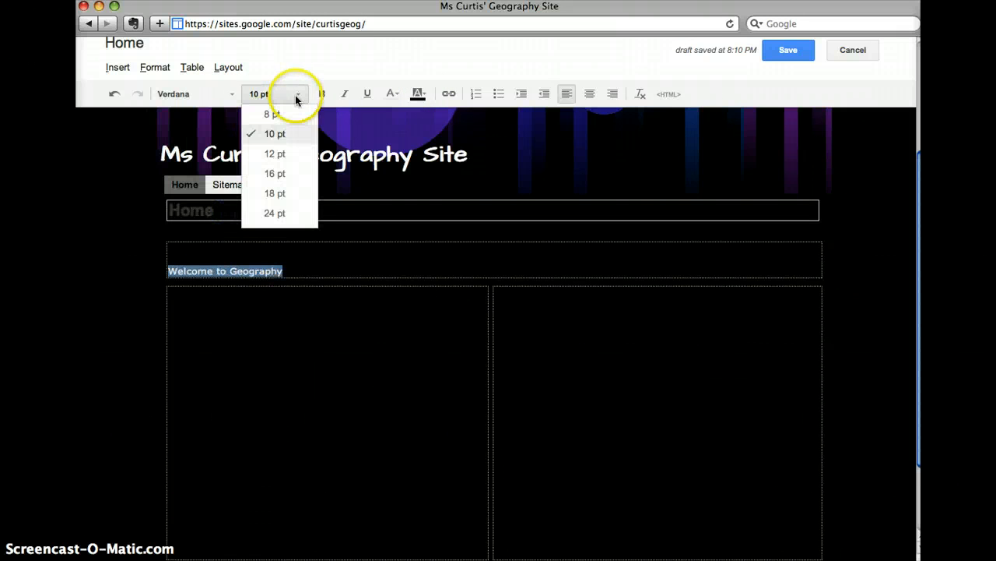
left_click(281, 195)
Apply a dark yellow highlight colour to the "Welcome to Geography" text.
left_click(419, 91)
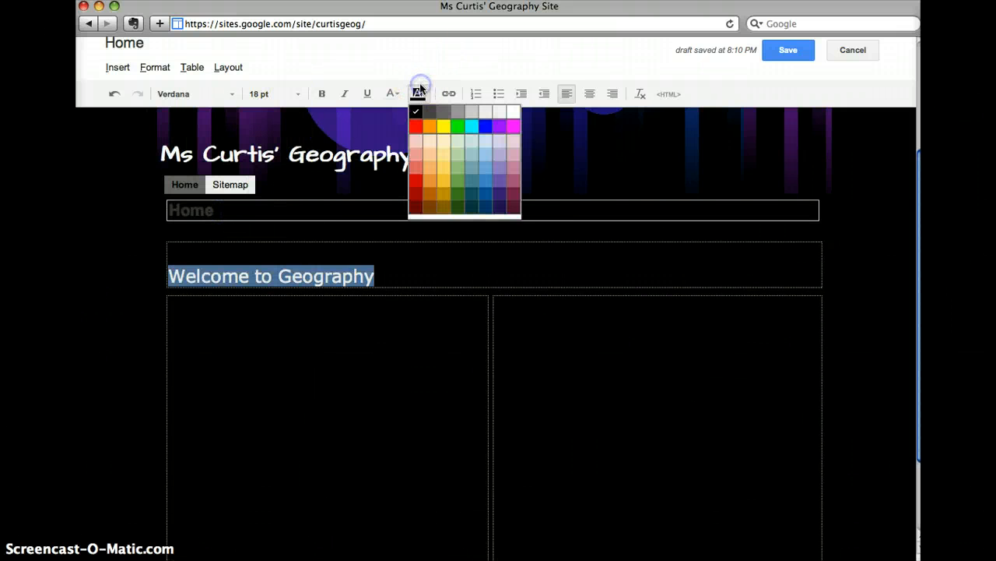
left_click(443, 194)
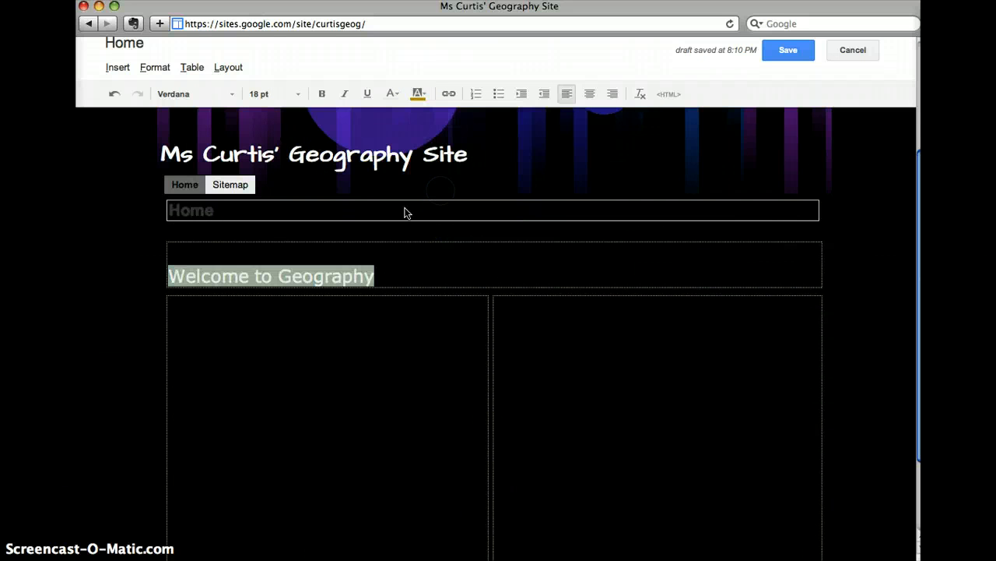
left_click(354, 252)
Change the "Welcome to Geography" heading's highlight colour to white and its text colour to dark yellow.
left_click_drag(414, 269, 116, 265)
left_click(418, 93)
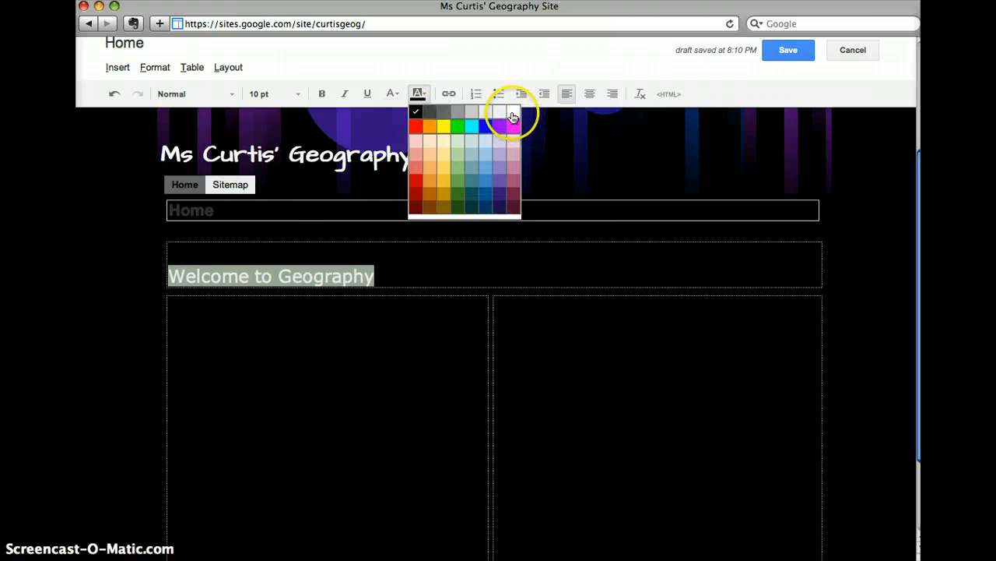
left_click(513, 116)
left_click(397, 95)
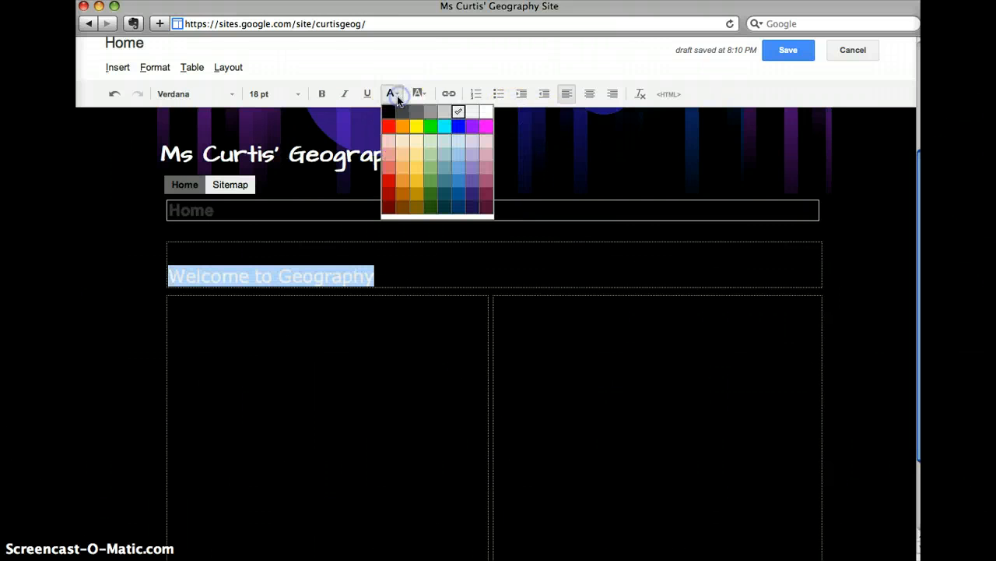
left_click(413, 191)
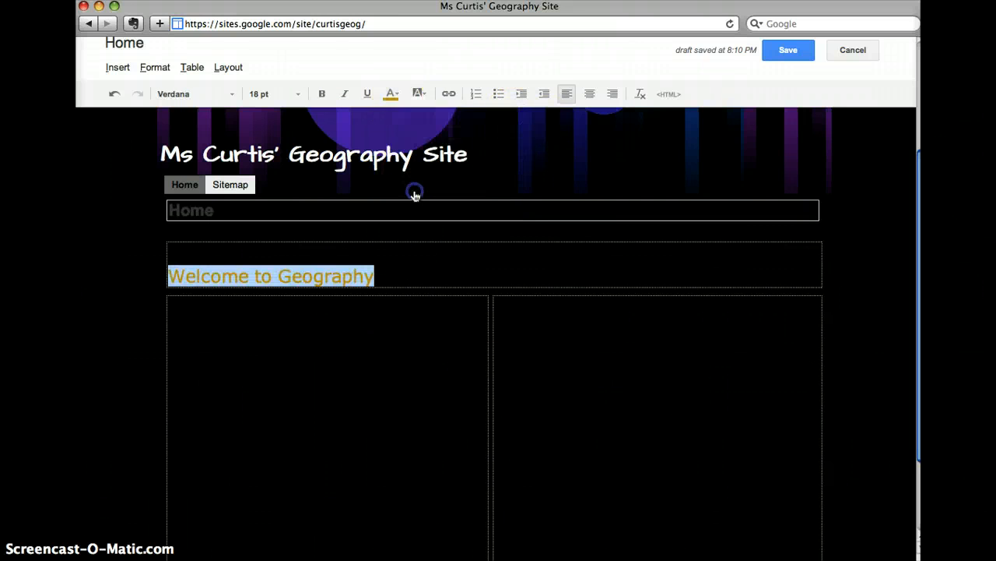
Enter "Type in a welcoming message." in the first column below the heading and save the Home page.
left_click(372, 305)
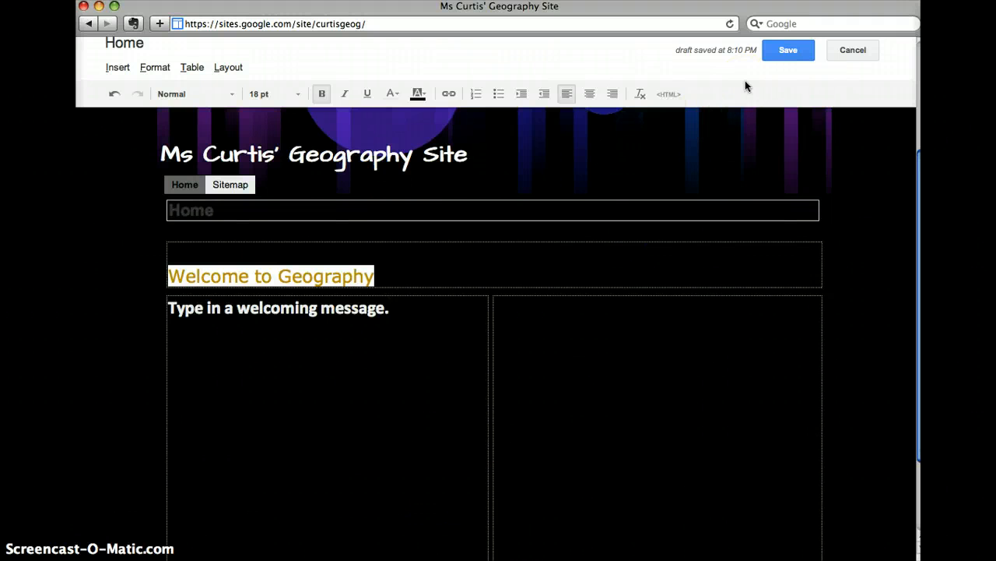
left_click(783, 52)
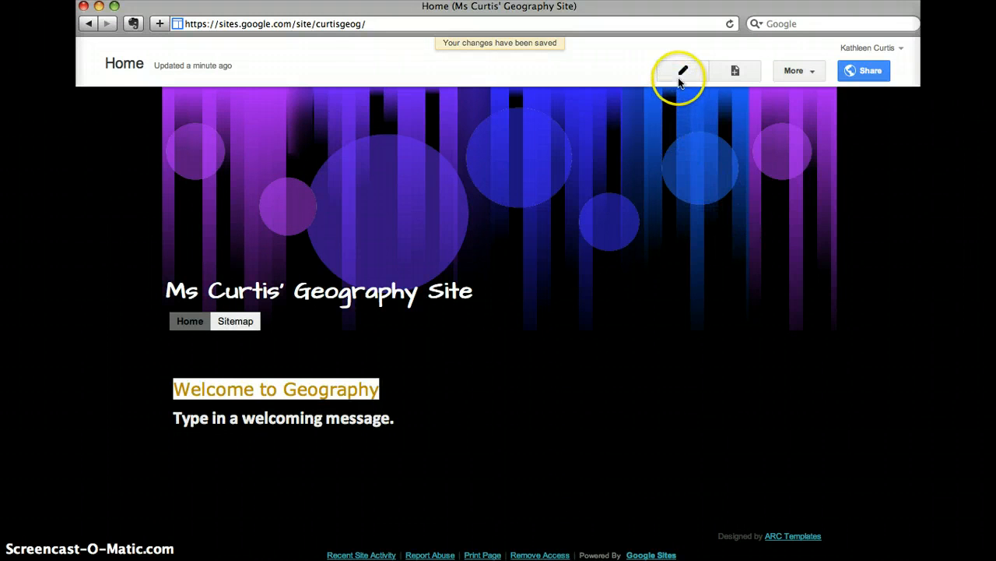
Start a new page in the site and name it "Stage 4 Content".
left_click(734, 73)
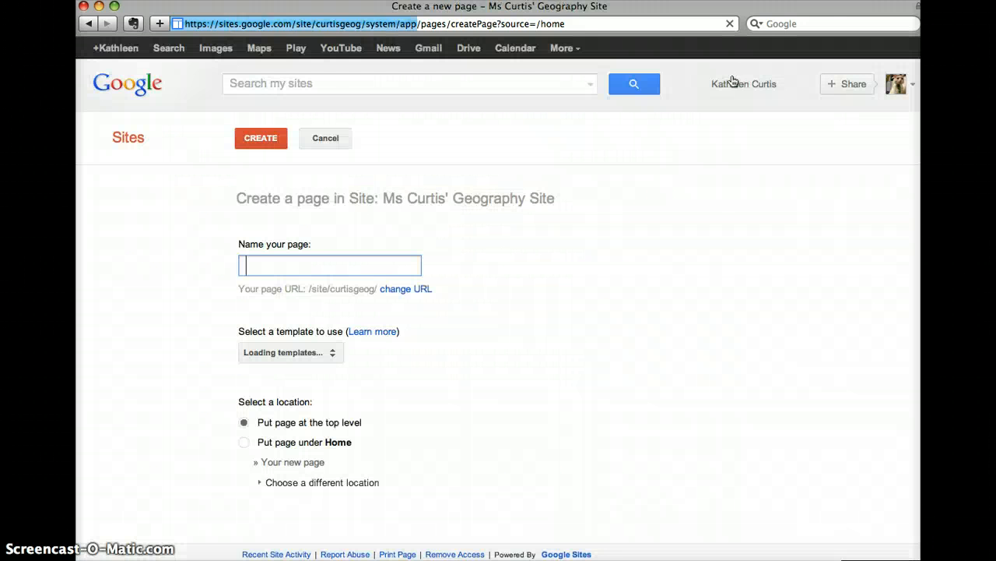
left_click(296, 264)
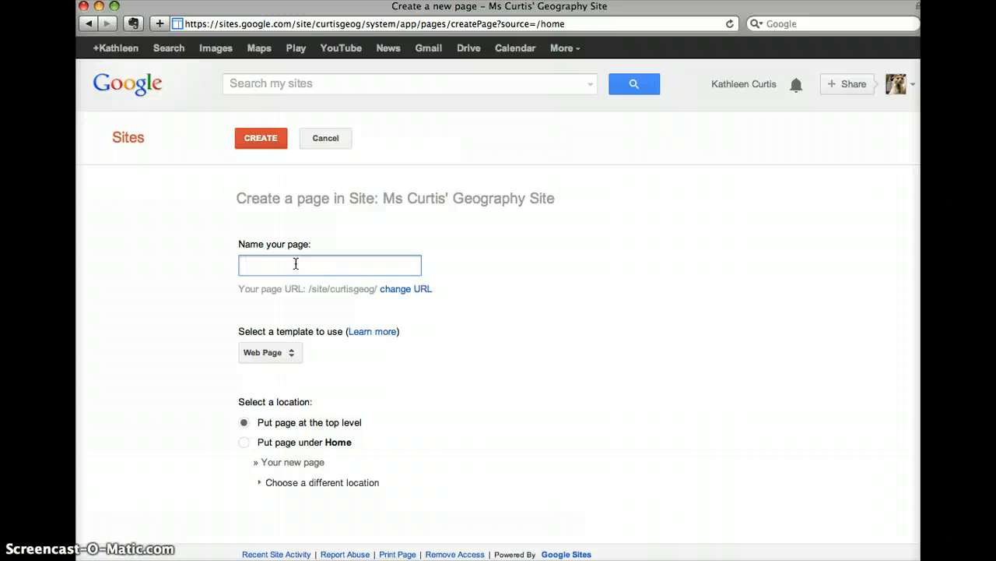
type("Stage 4")
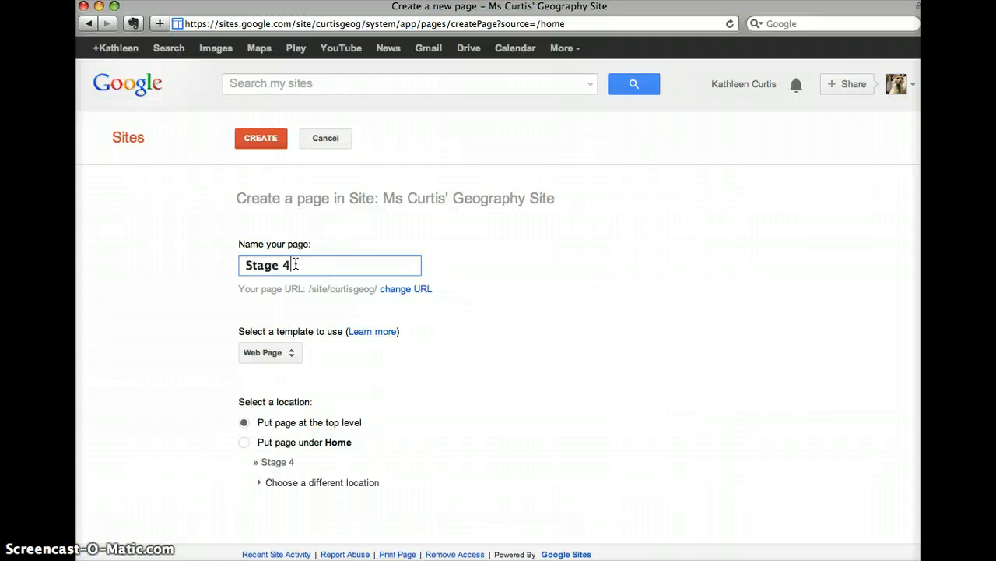
type(" Content")
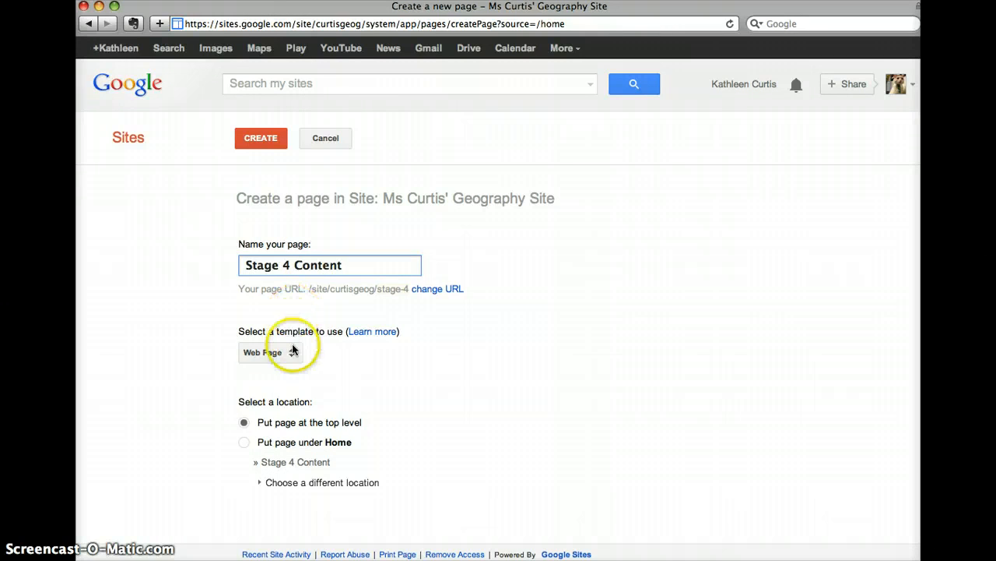
Create the Stage 4 Content page under Home using the Web Page template.
left_click(293, 352)
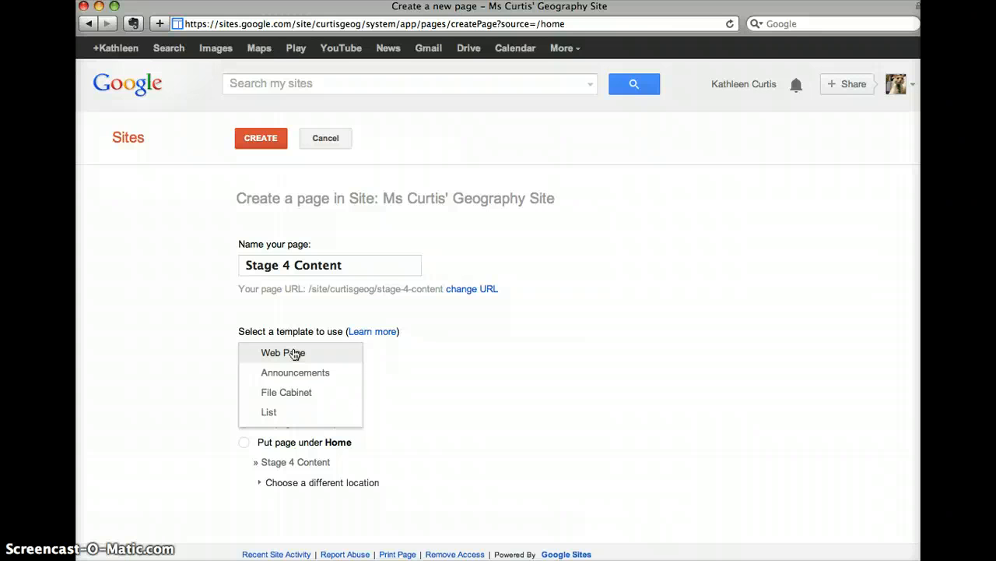
left_click_drag(294, 354, 298, 375)
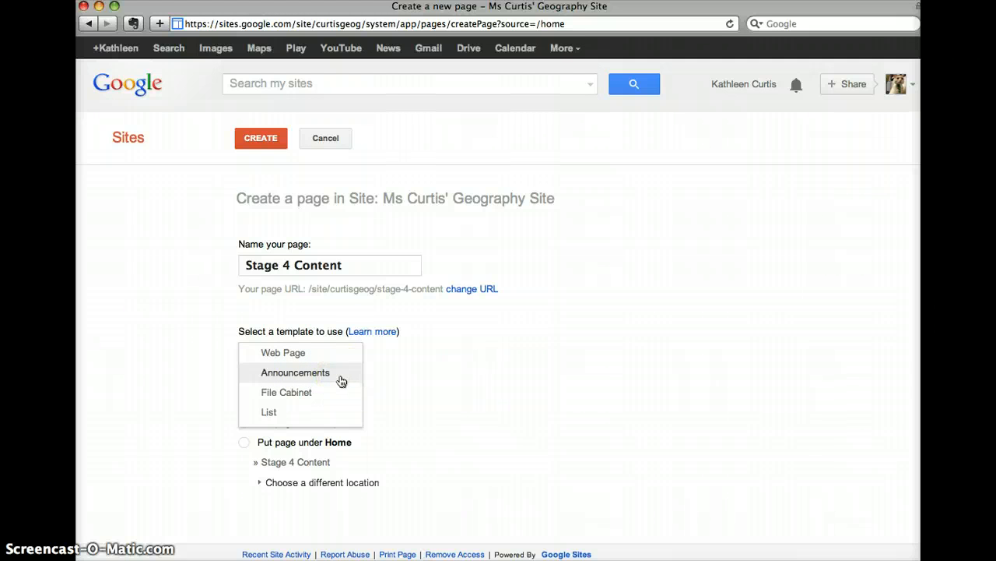
left_click(332, 394)
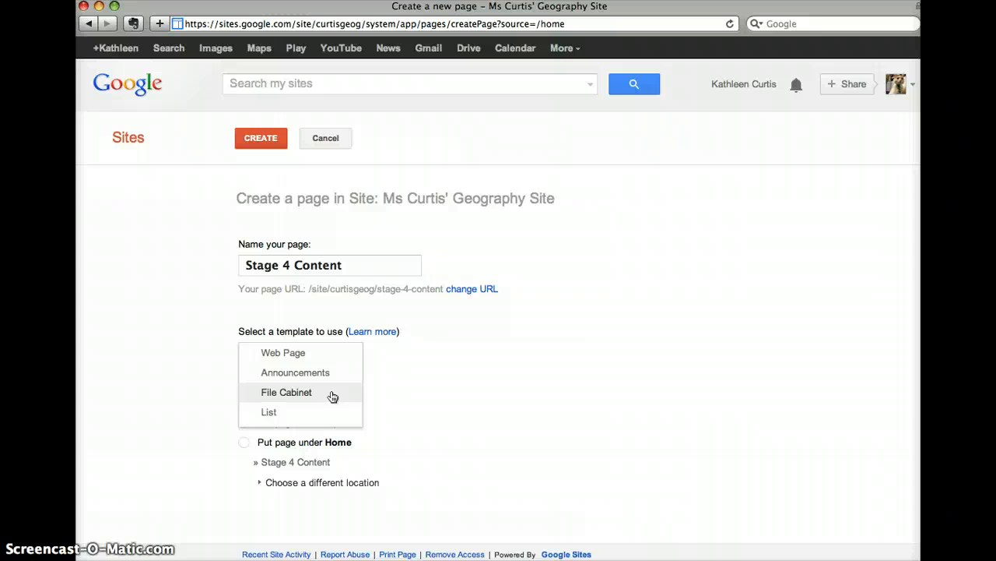
left_click(323, 412)
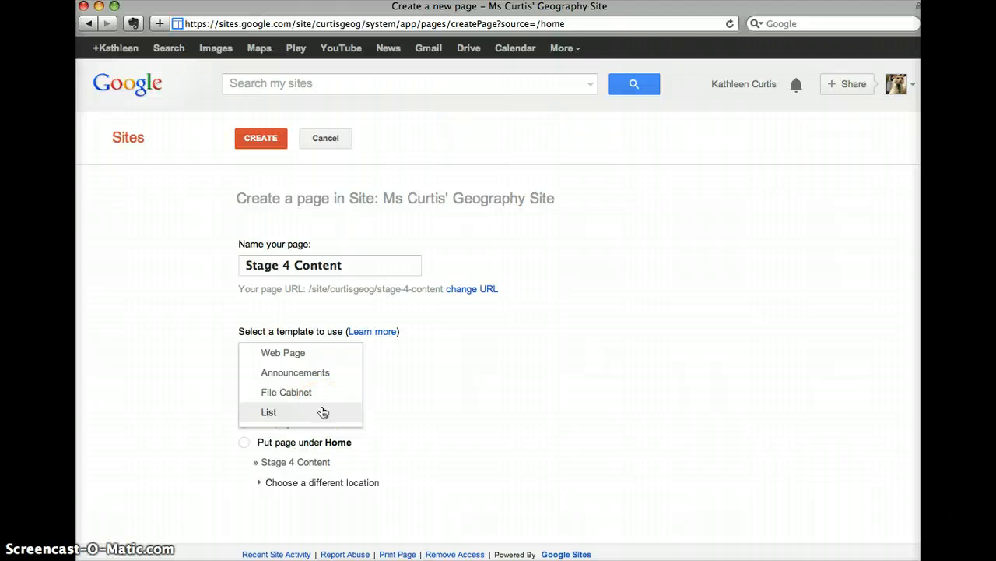
left_click(317, 356)
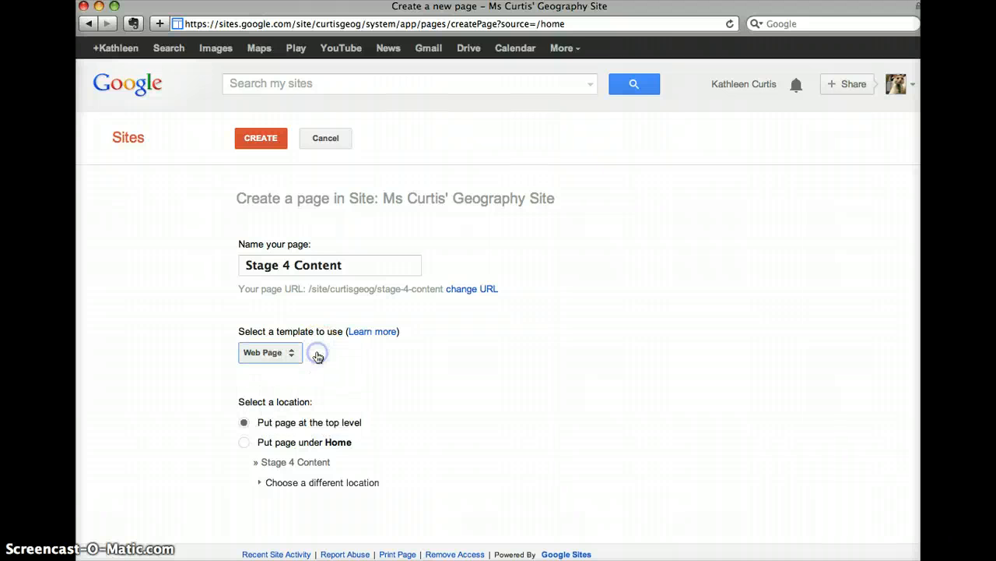
left_click(245, 444)
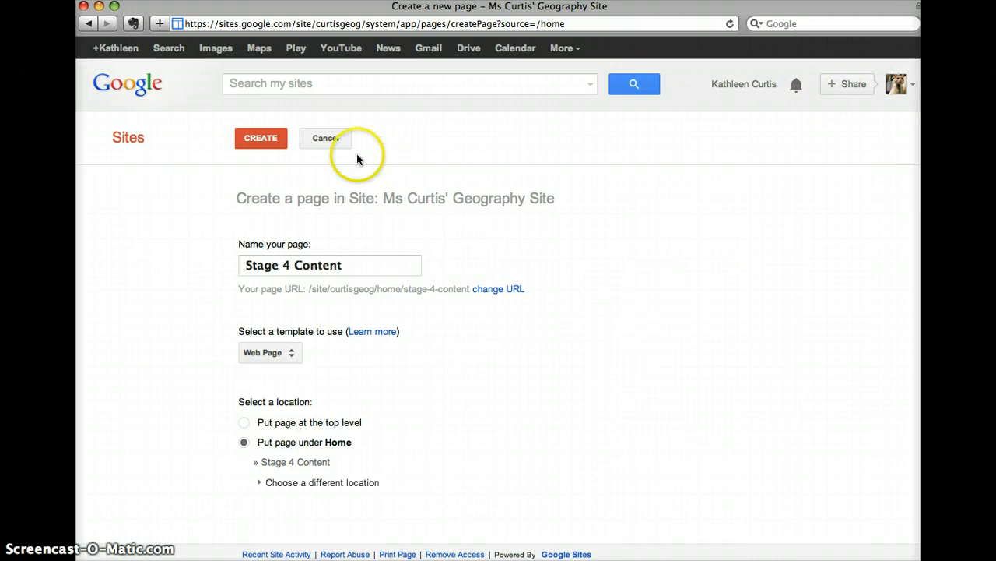
left_click(270, 143)
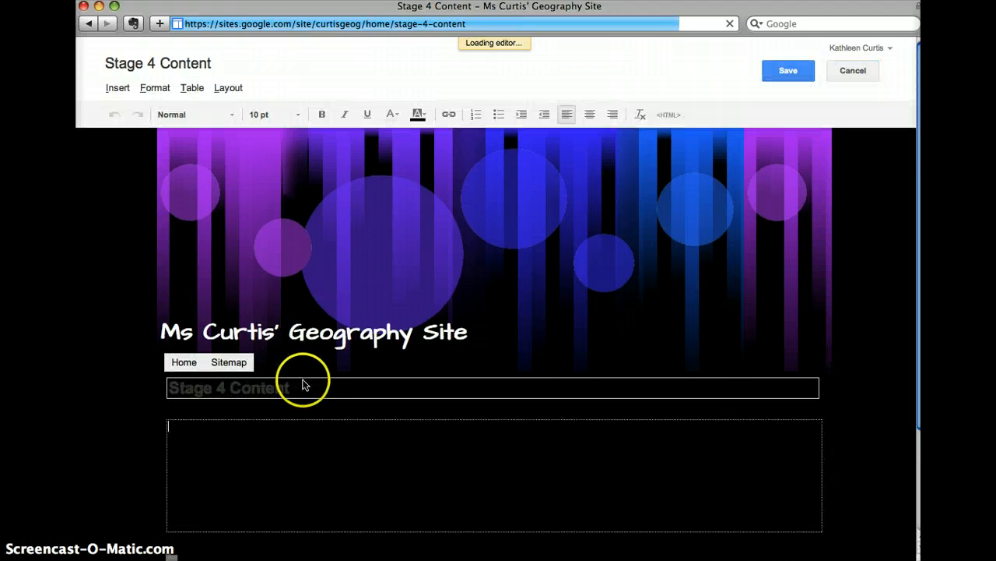
Enter "Stage 4 content will go here." in the page body and save the Stage 4 Content page.
left_click(222, 438)
type("Stage 4 content will go here.")
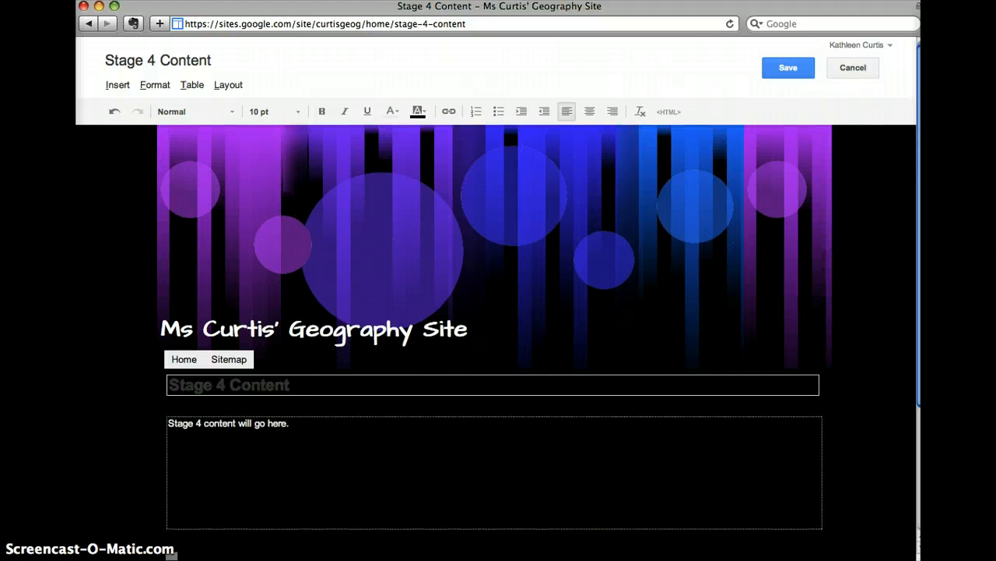
scroll(748, 344, "down", 3)
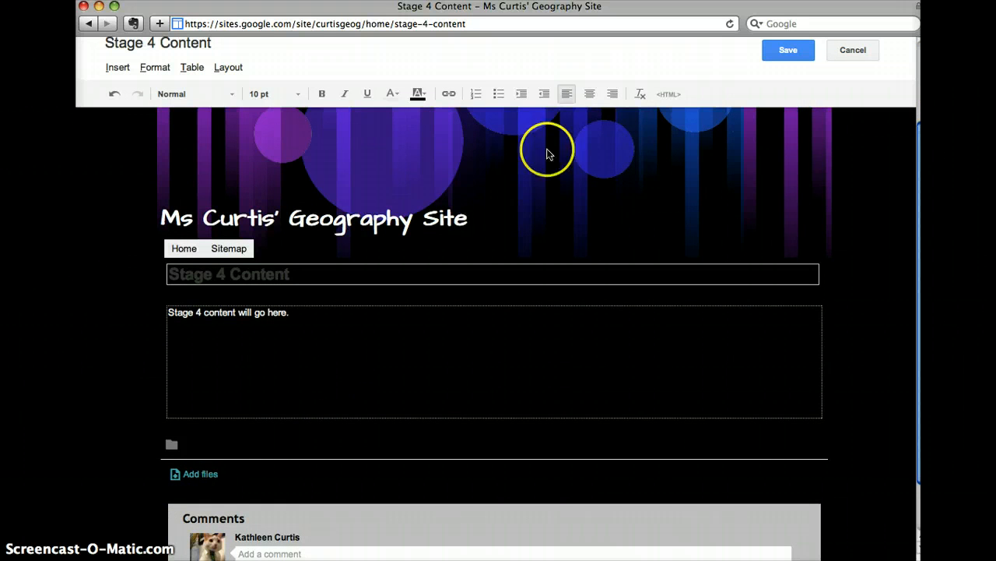
left_click(787, 51)
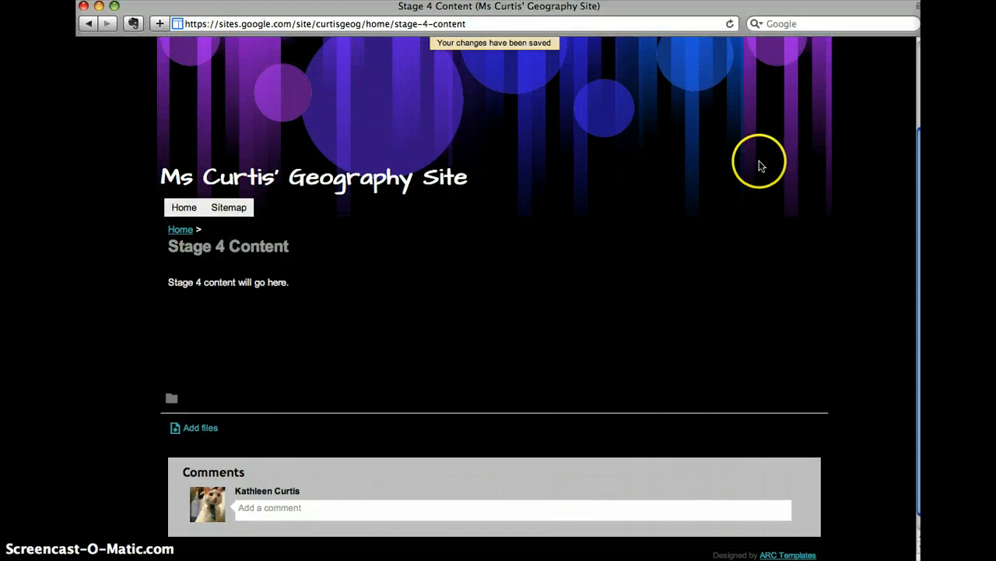
Start another new page in the site and name it "Stage 5 Content".
left_click_drag(919, 196, 919, 111)
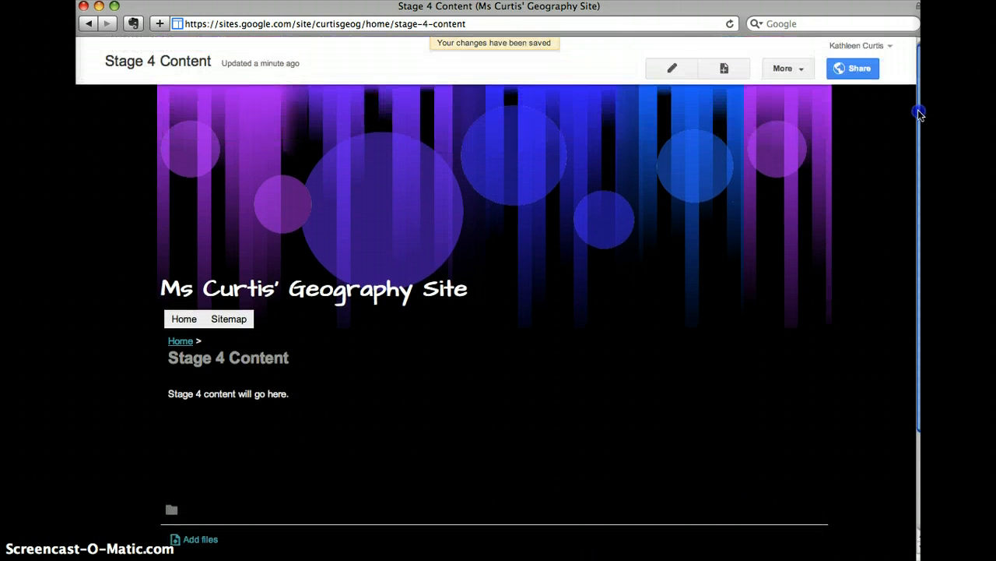
left_click(723, 69)
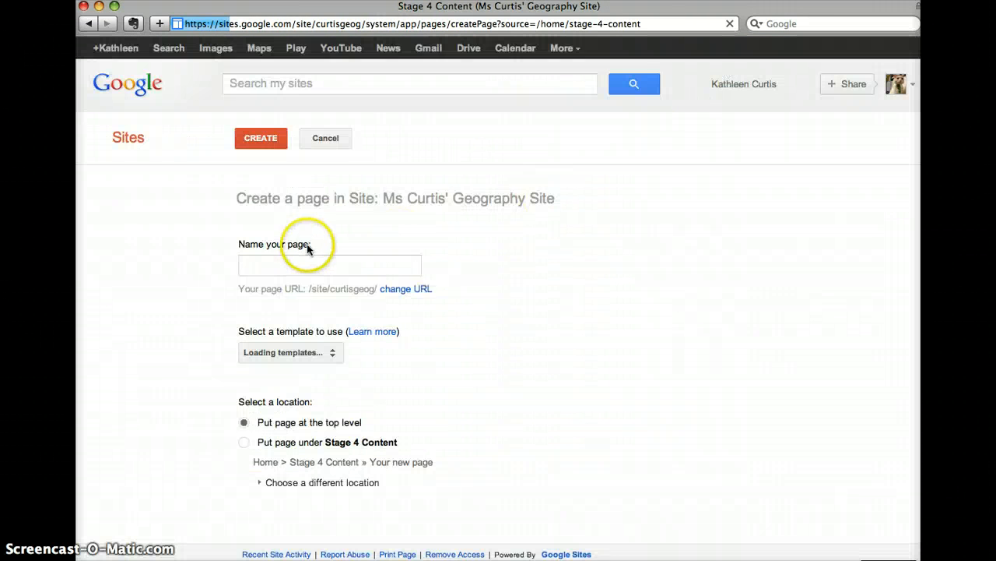
left_click(301, 262)
type("Stage ")
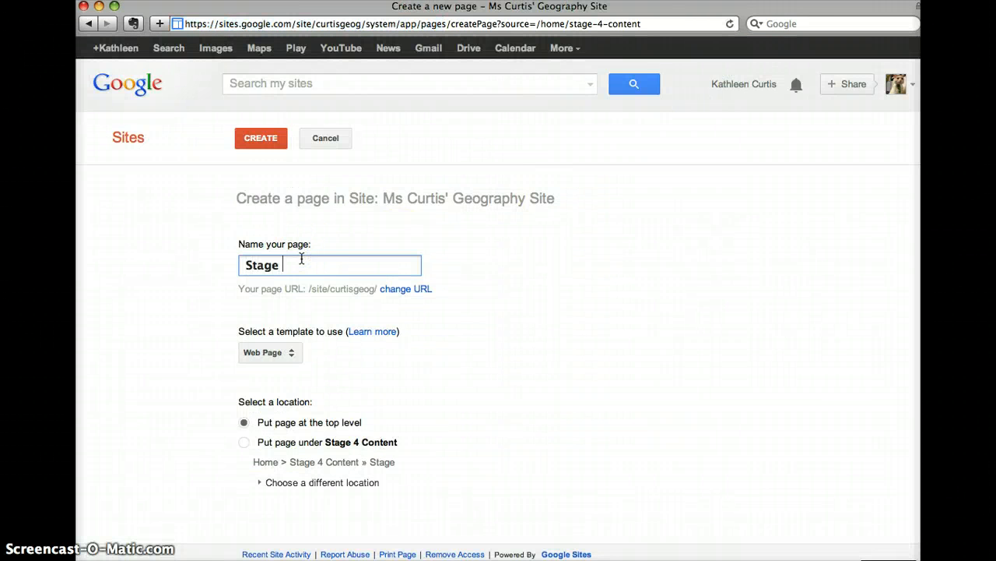
type("5 Content")
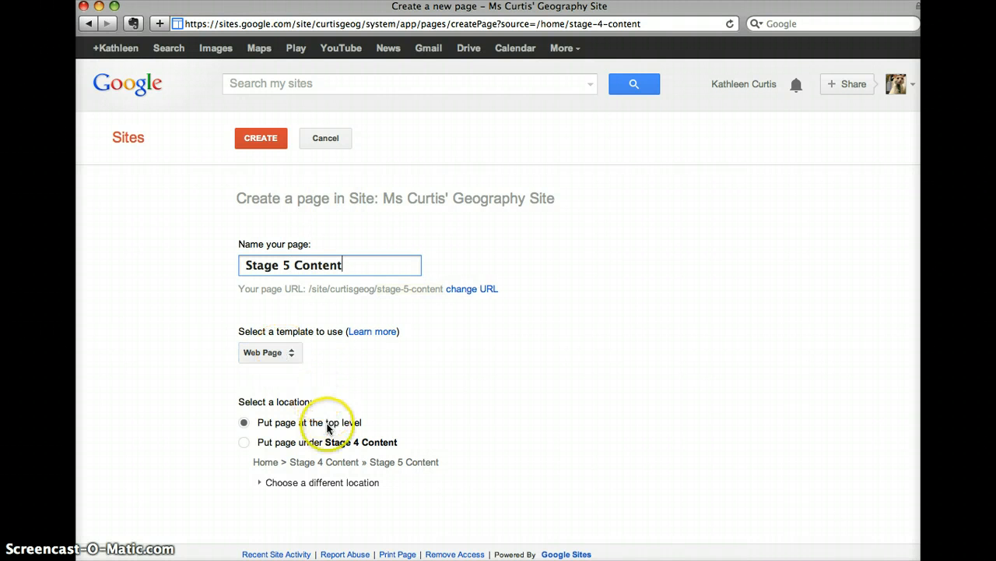
Choose Home as the parent location, then create the Stage 5 Content page and save it with an empty body.
left_click(245, 425)
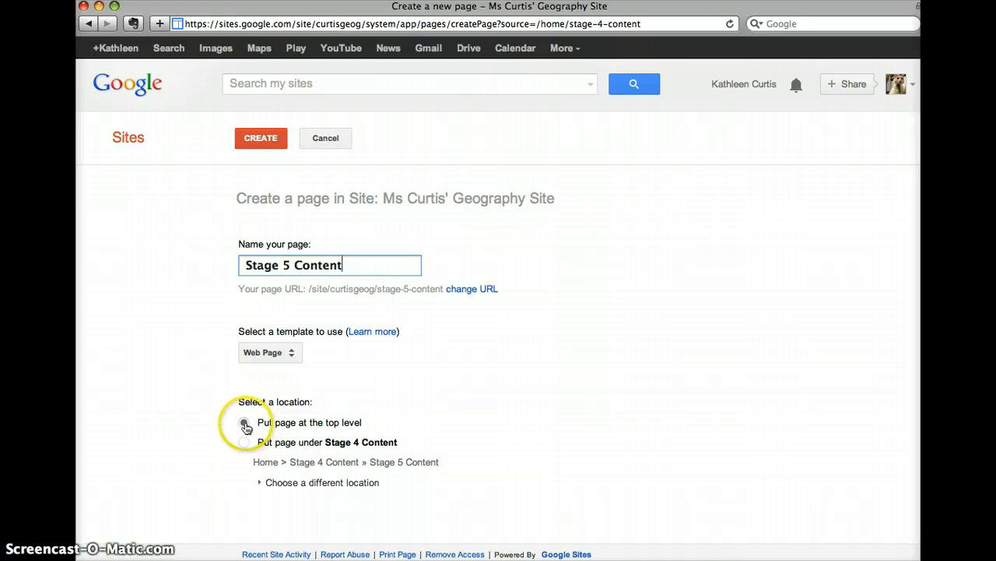
left_click(258, 483)
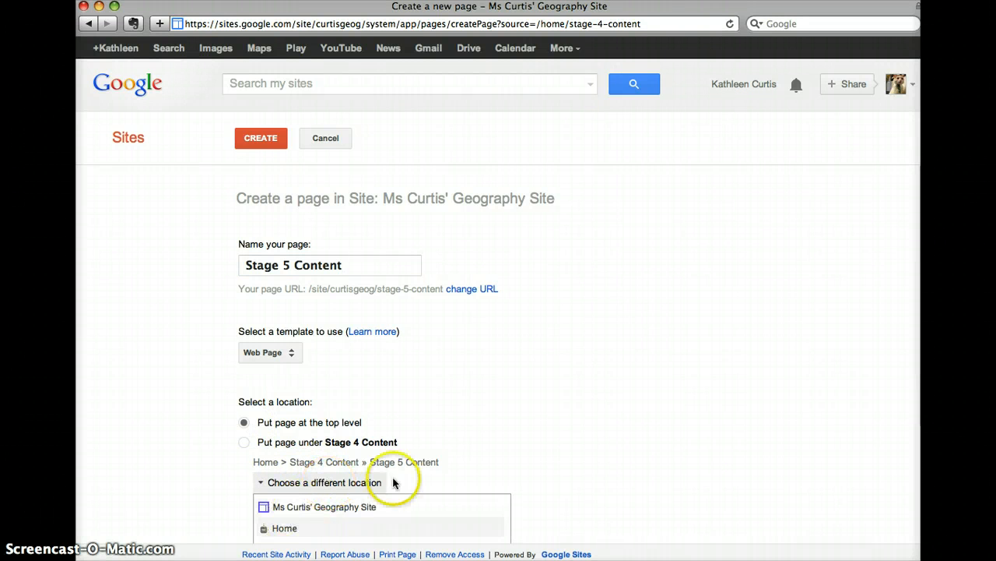
scroll(752, 340, "down", 3)
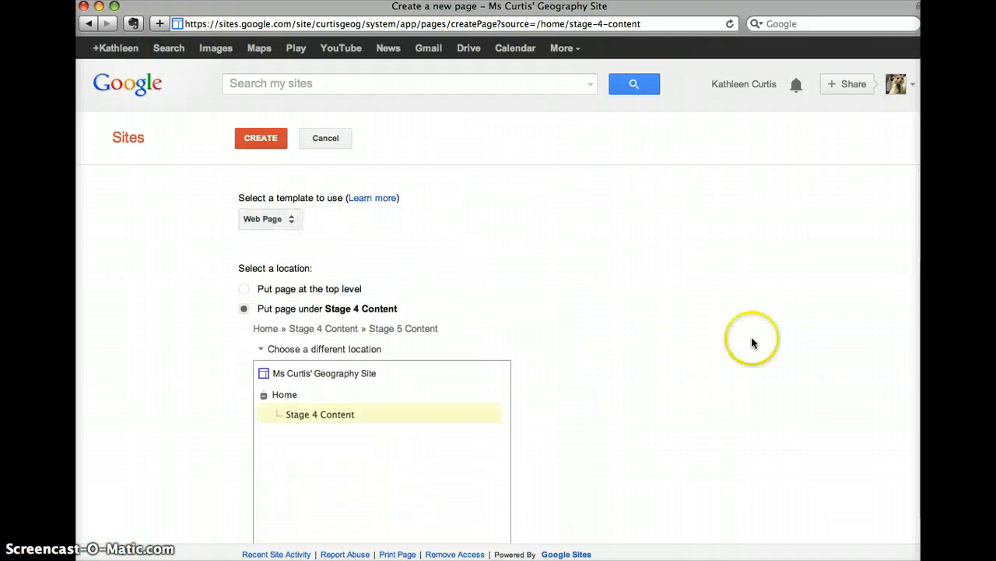
left_click(286, 395)
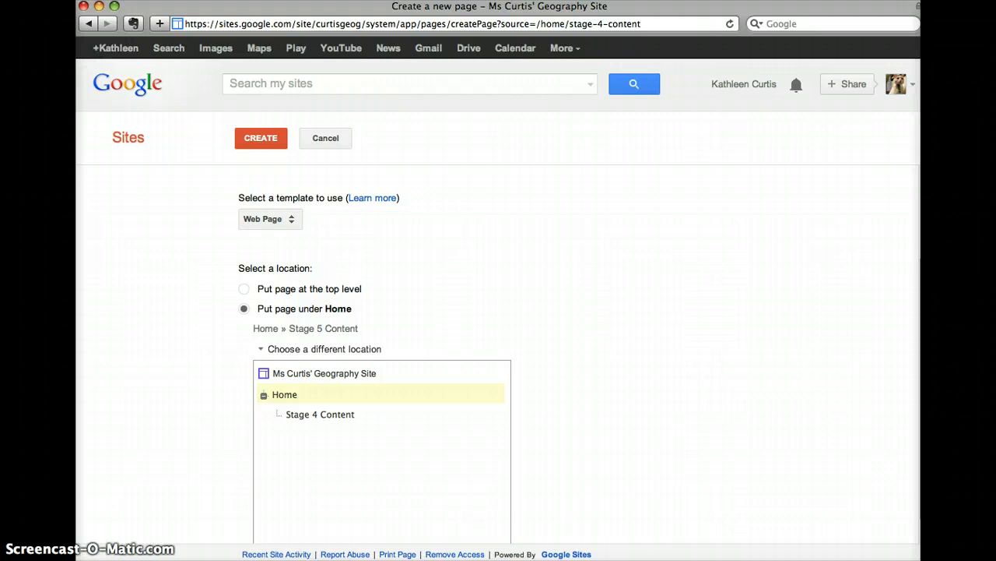
scroll(917, 306, "down", 1)
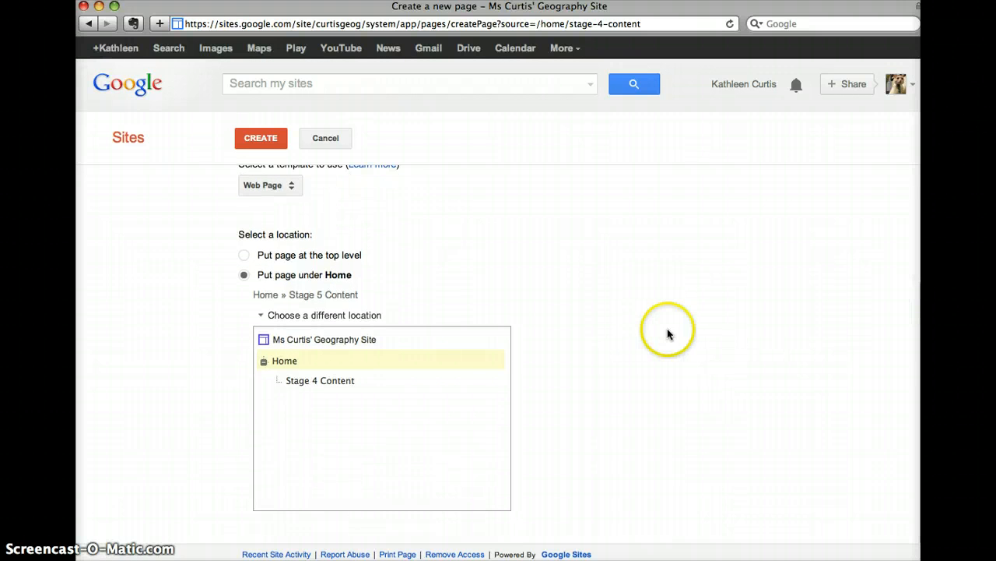
left_click(260, 137)
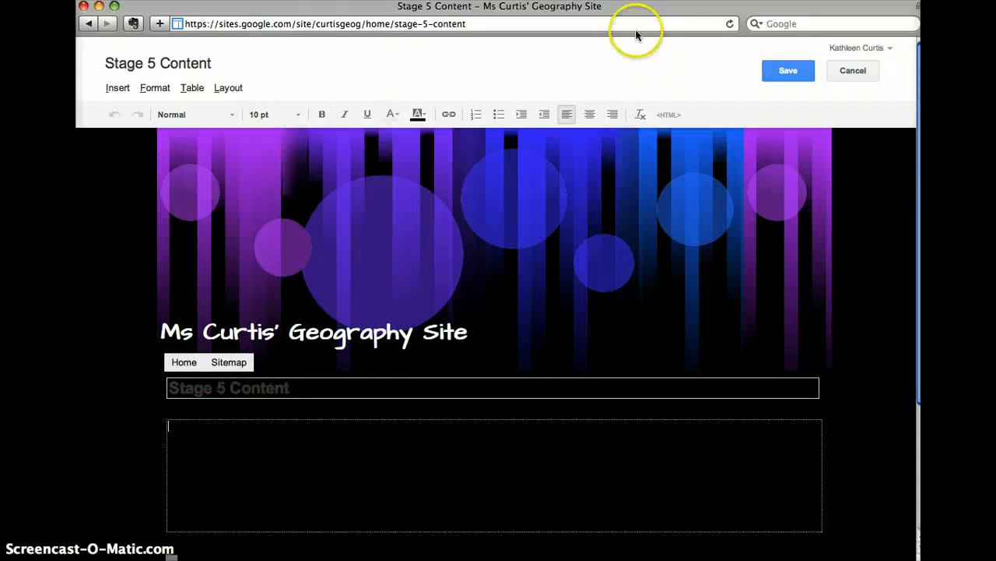
left_click(790, 74)
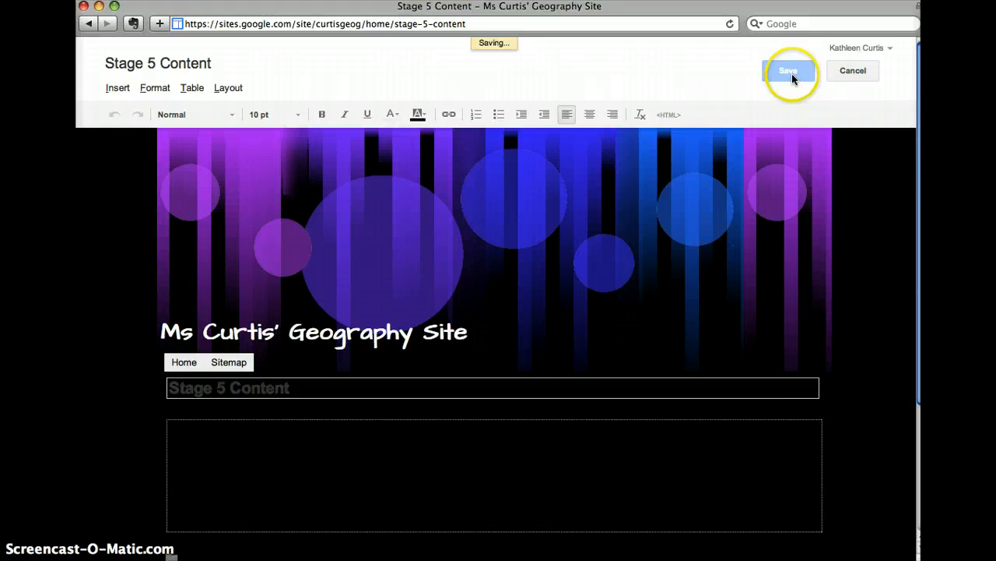
left_click(794, 72)
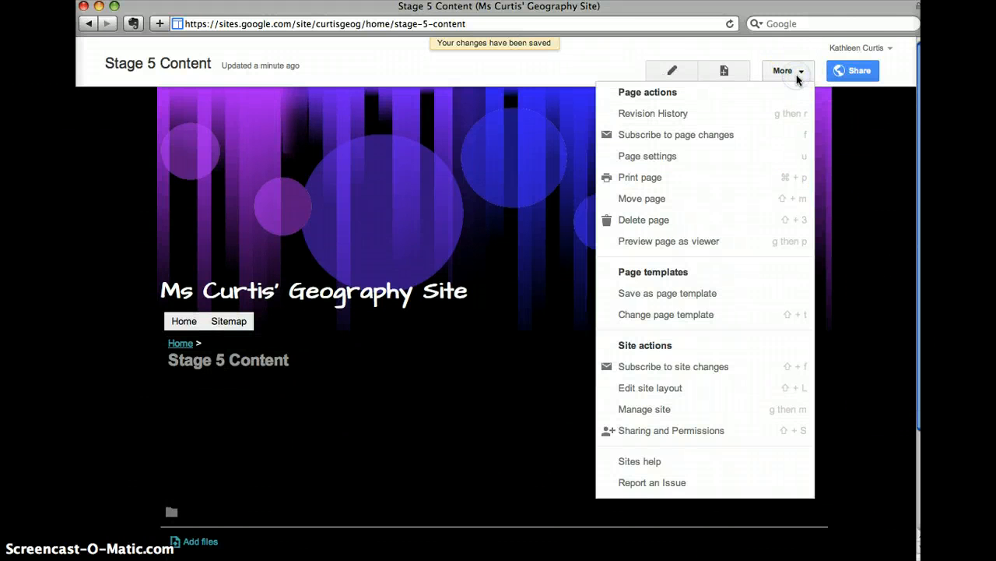
Start another new page in the site, name it "Assignments" and keep the Web Page template.
left_click(724, 71)
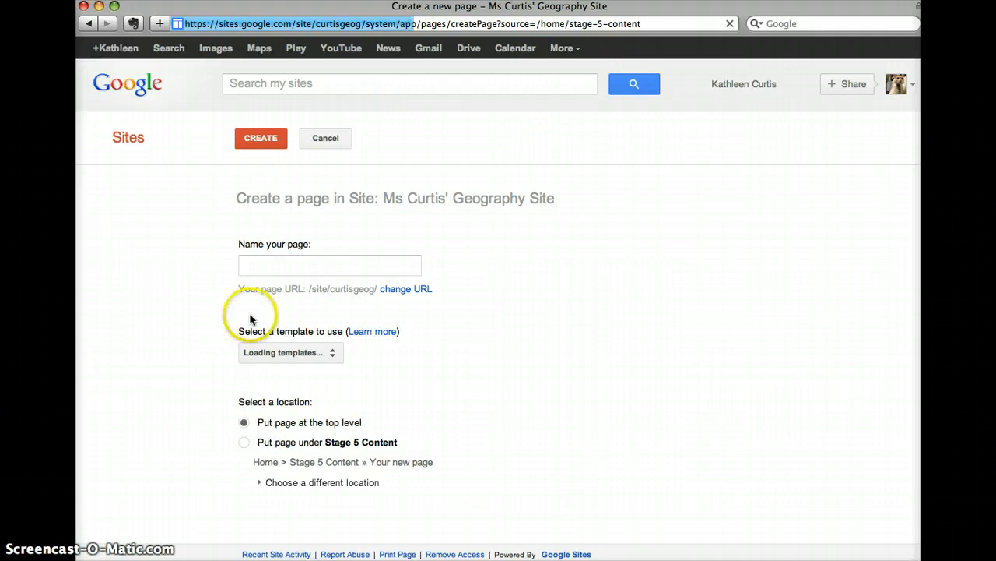
left_click(260, 265)
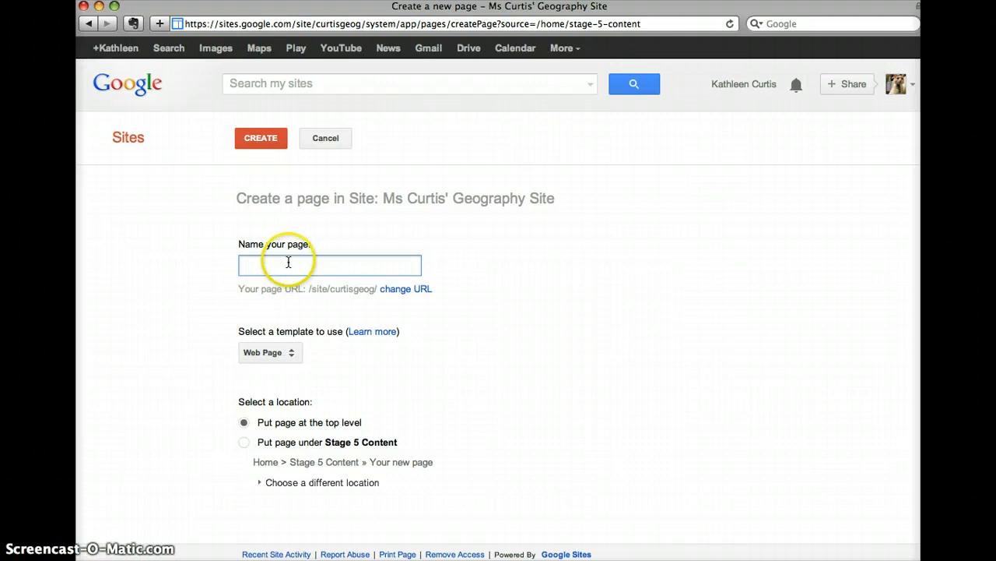
left_click(287, 264)
type("A")
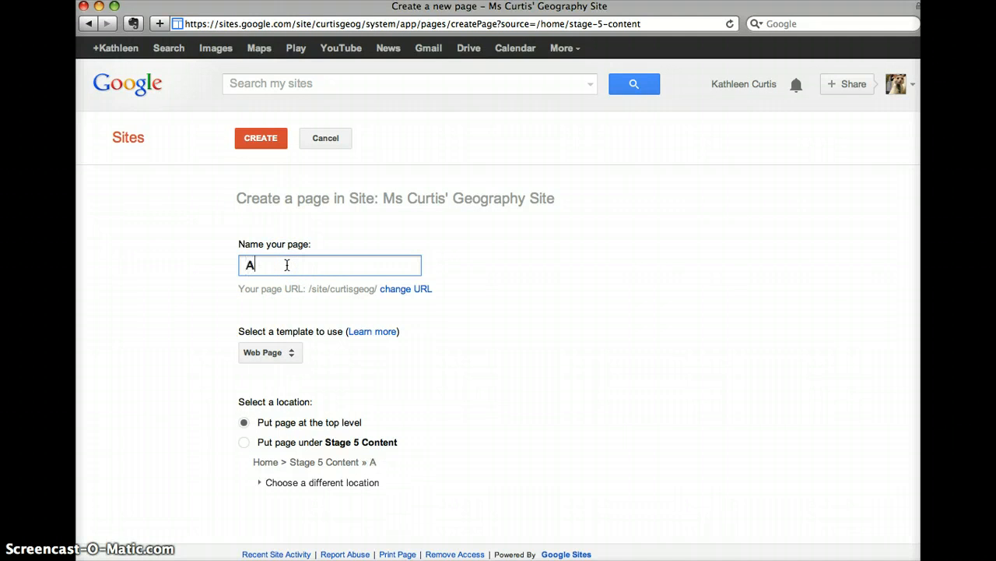
type("ssignment")
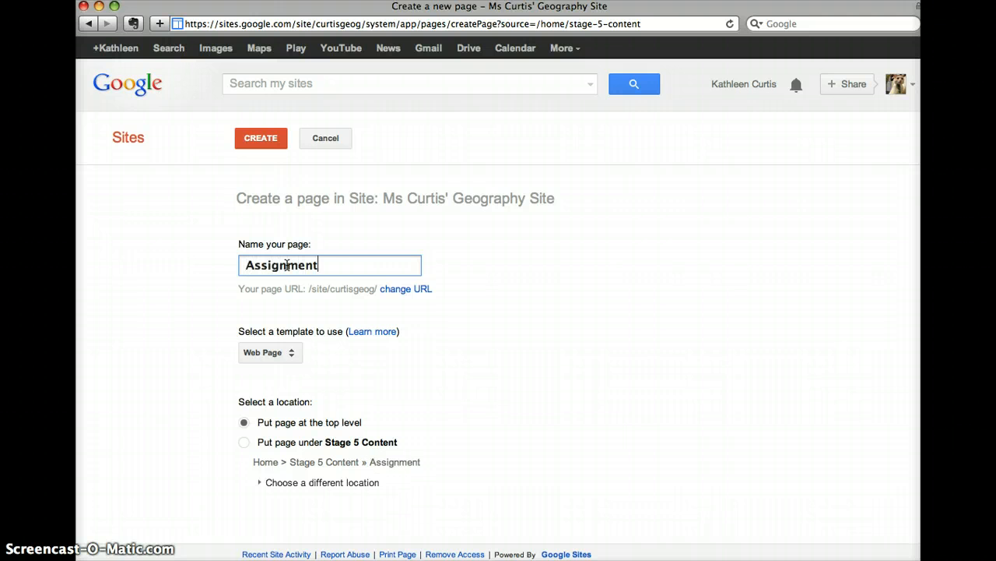
type("s")
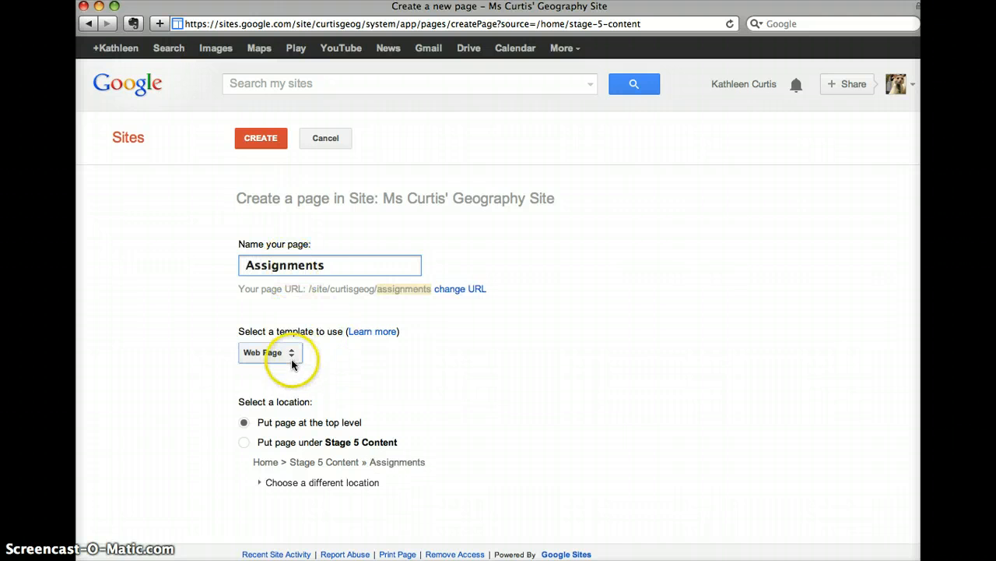
left_click(292, 357)
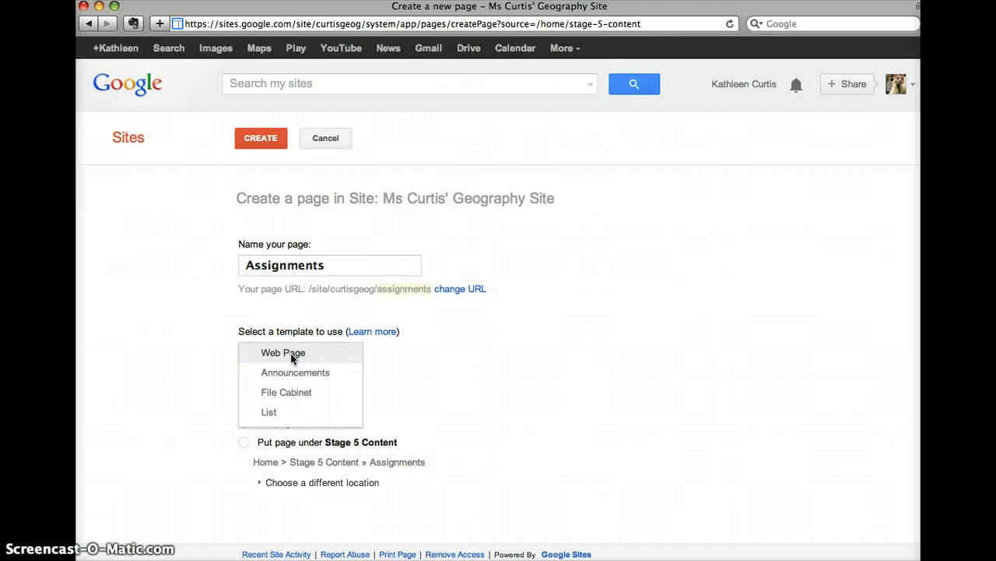
left_click(289, 352)
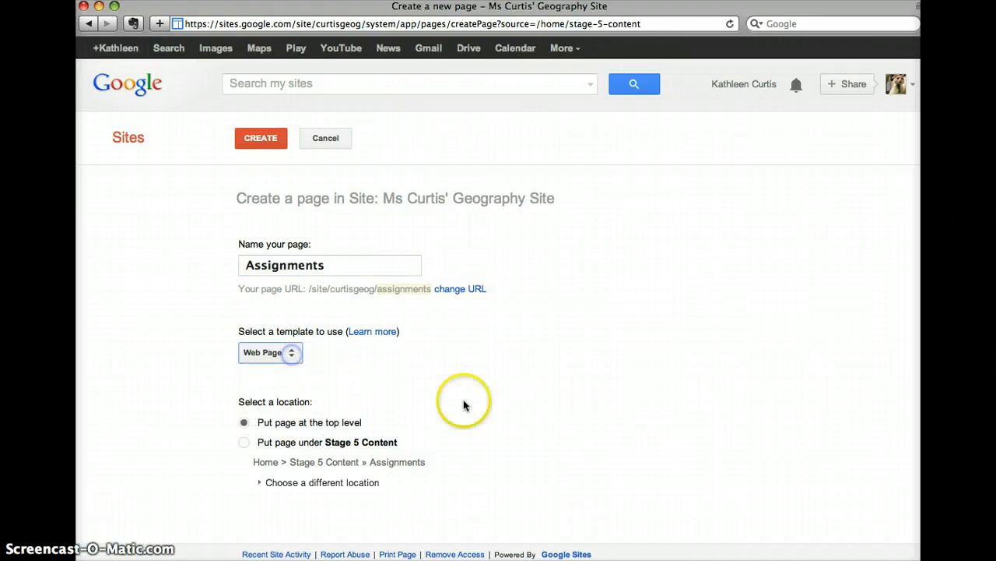
Choose Stage 4 Content as the parent location, then create the Assignments page and save it with an empty body.
left_click(260, 480)
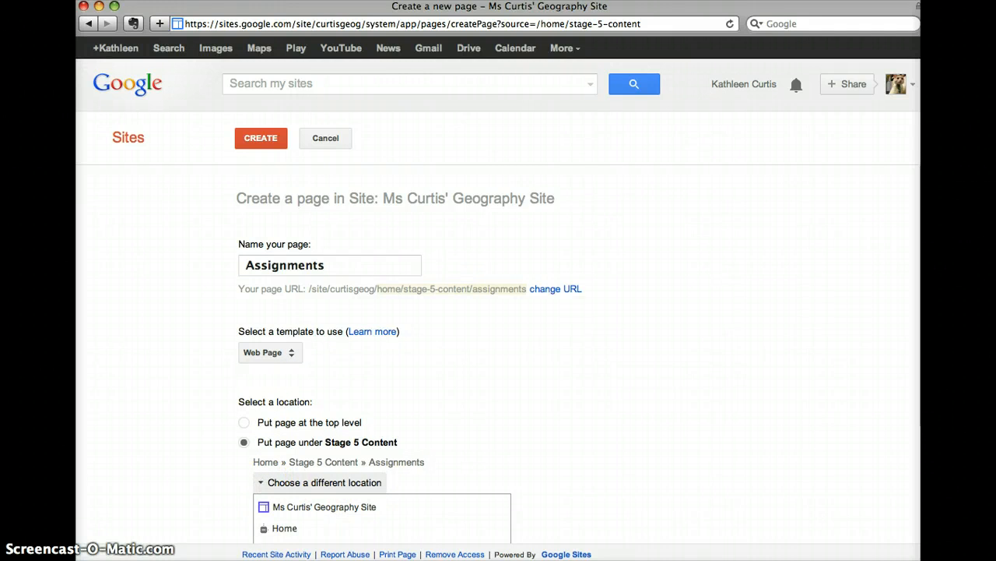
scroll(396, 379, "down", 5)
left_click(320, 379)
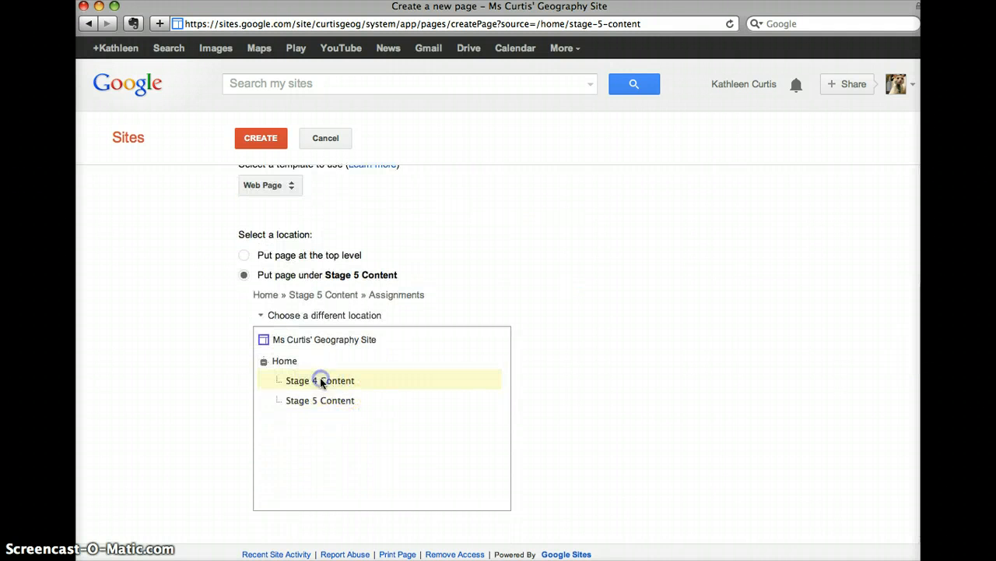
left_click(282, 139)
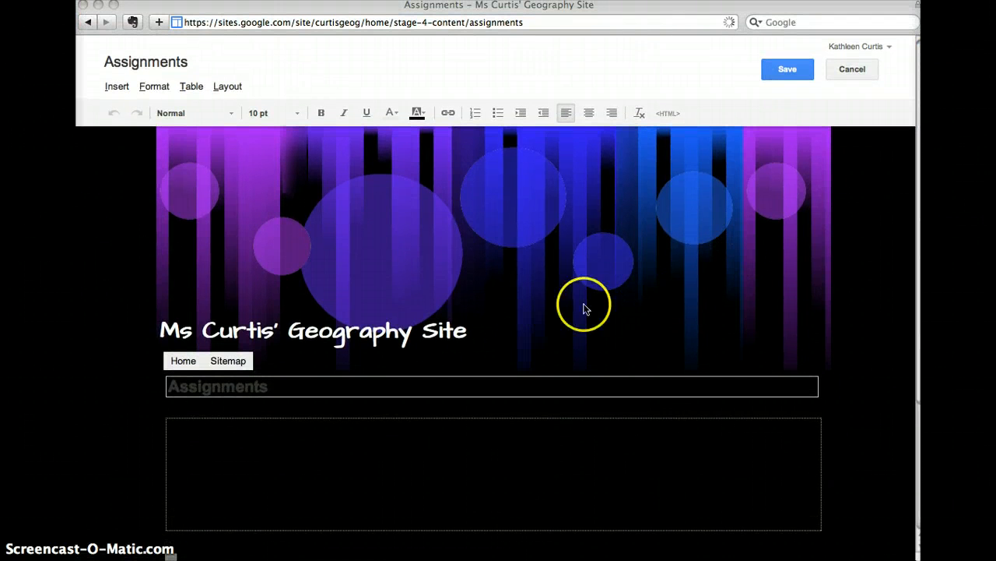
left_click(785, 68)
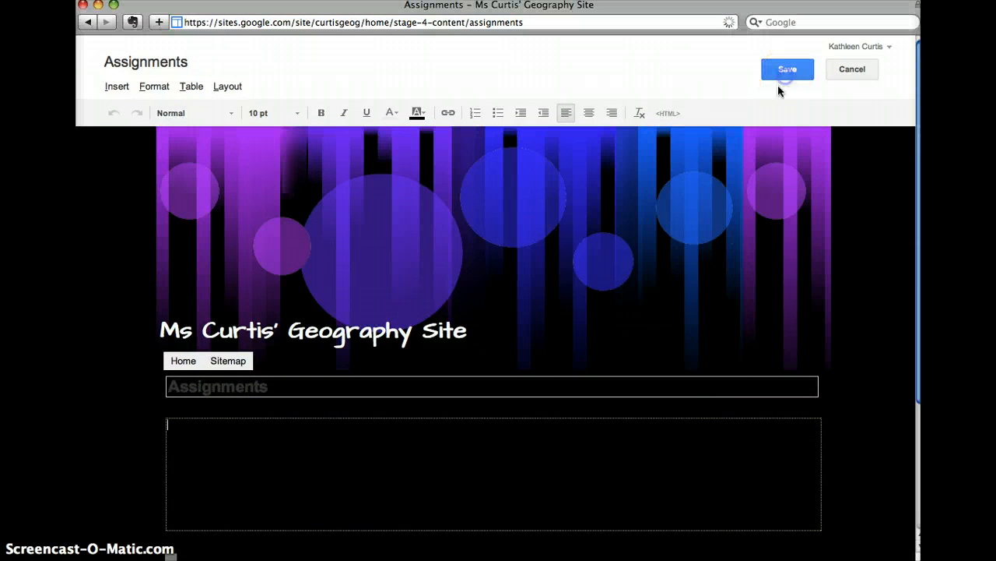
left_click(334, 238)
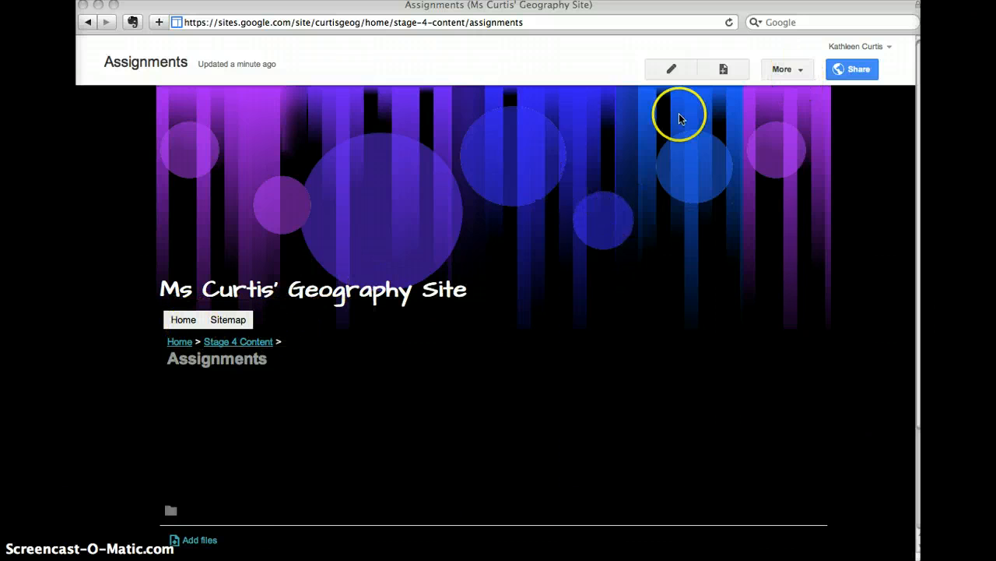
Edit the site layout's horizontal navigation and add the Stage 4 Content page from under Home.
left_click(798, 73)
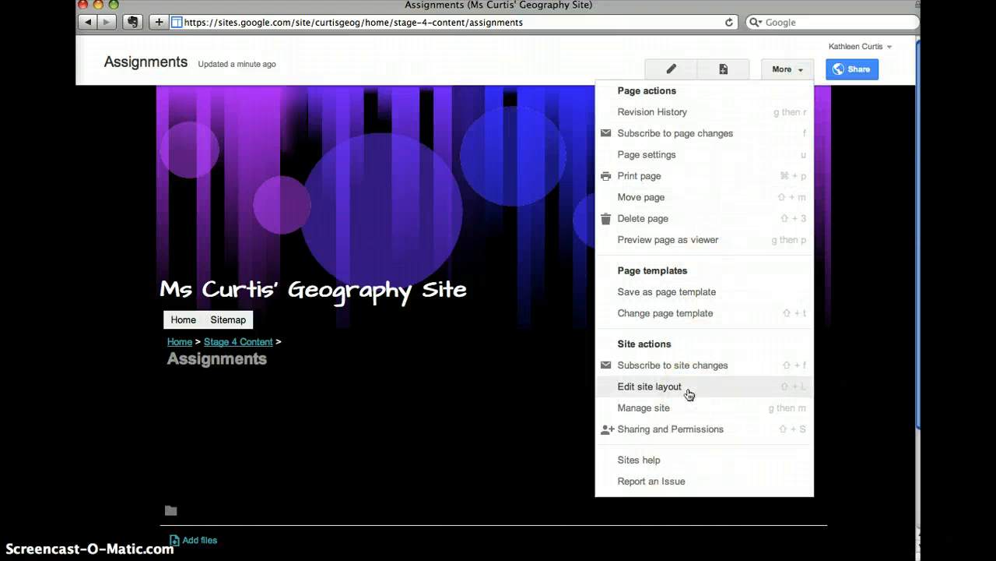
left_click(689, 387)
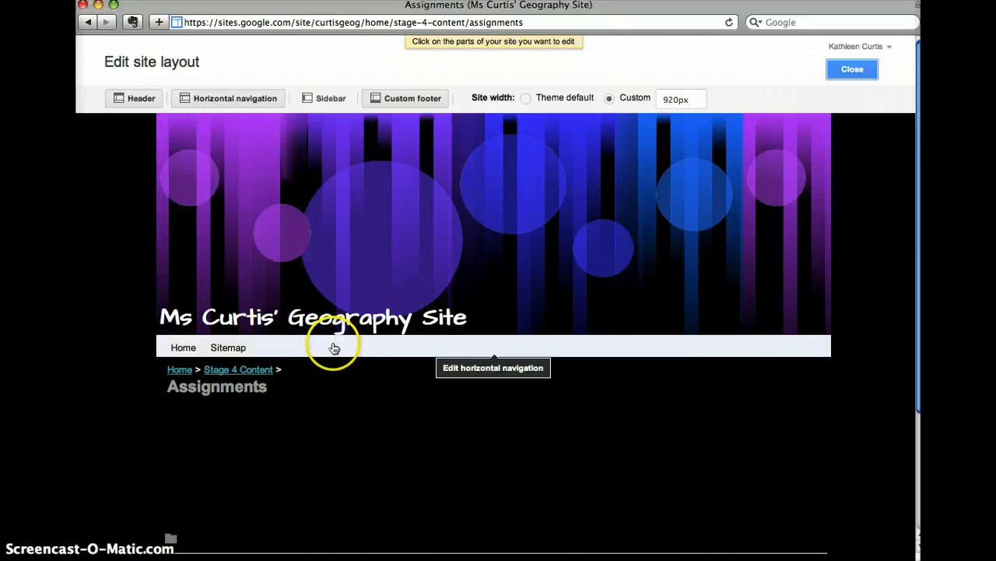
left_click(332, 350)
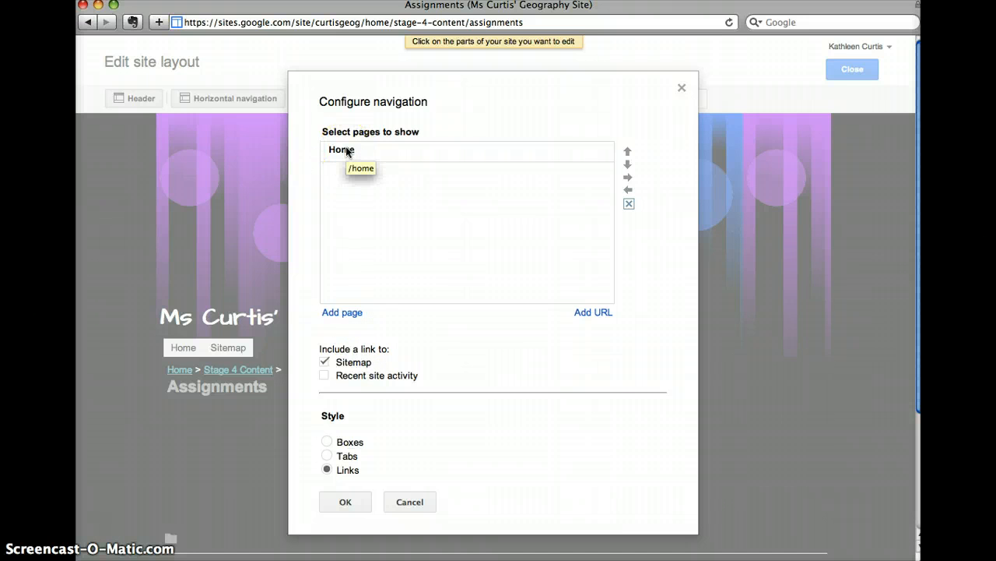
left_click(345, 313)
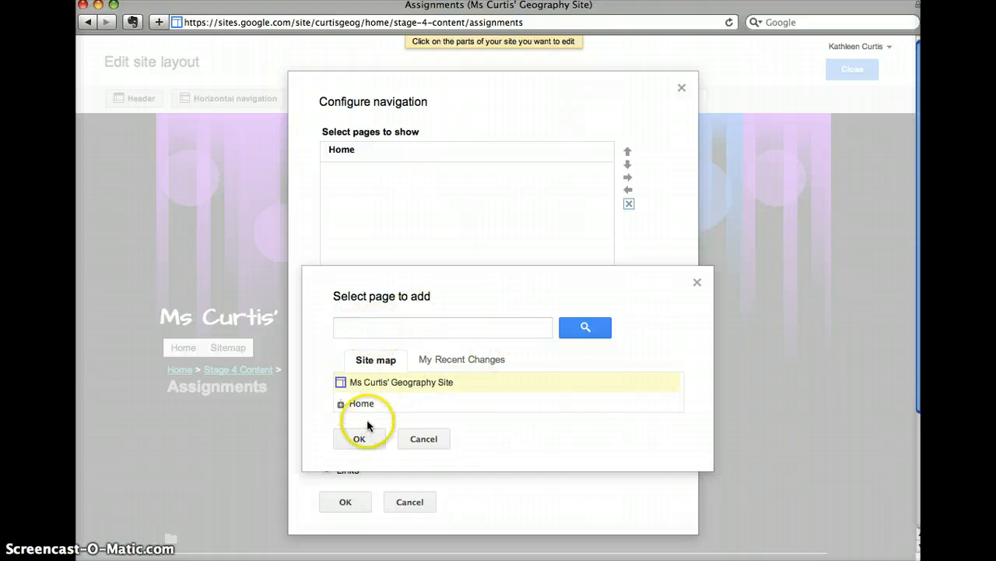
left_click(340, 404)
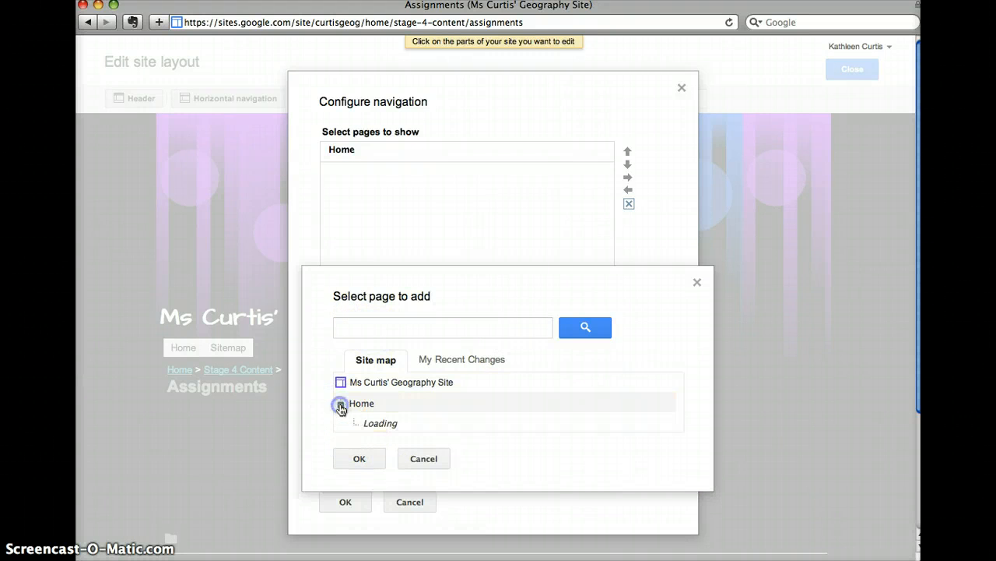
left_click(355, 425)
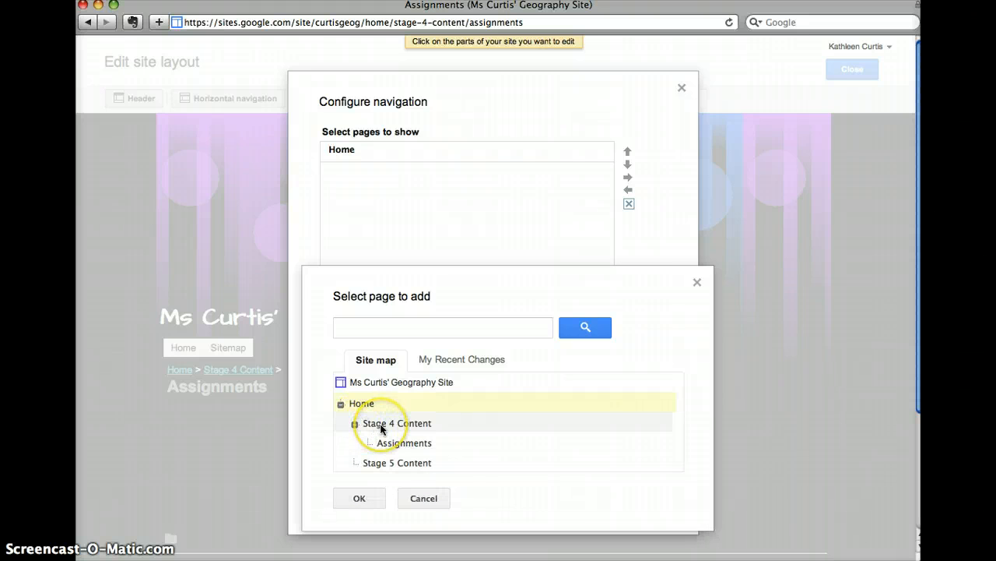
left_click(381, 427)
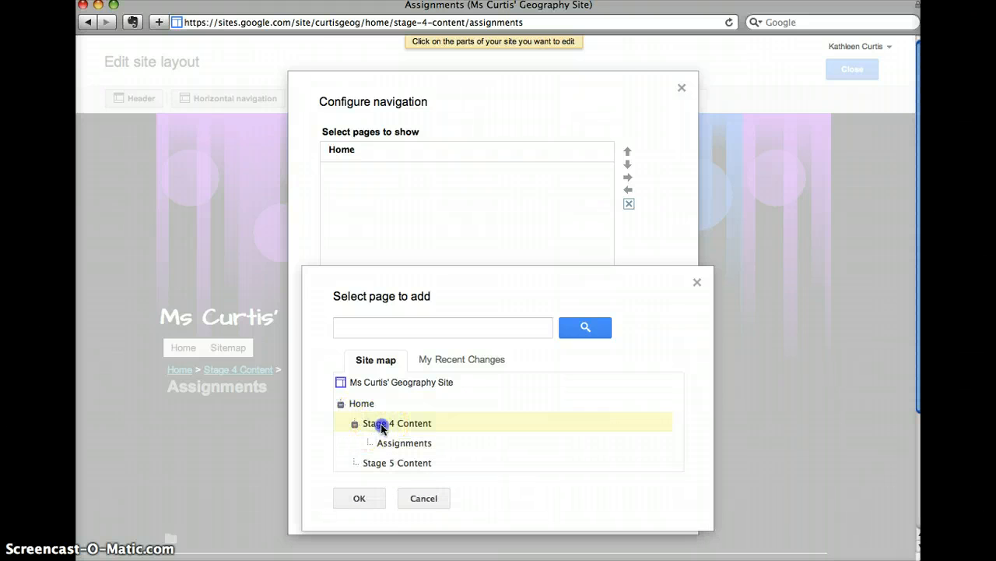
left_click(365, 498)
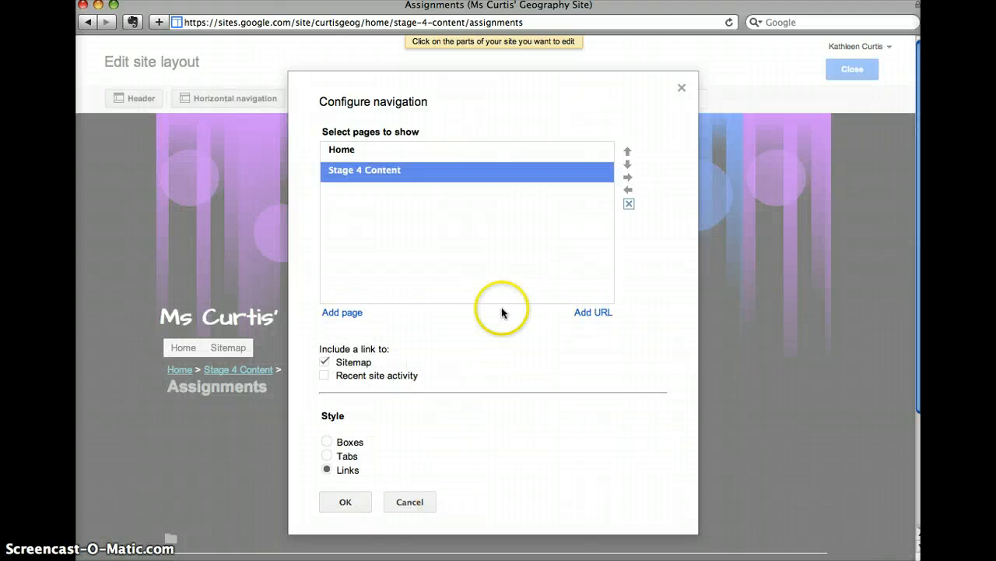
Add the Stage 5 Content page from under Home to the horizontal navigation.
left_click(350, 313)
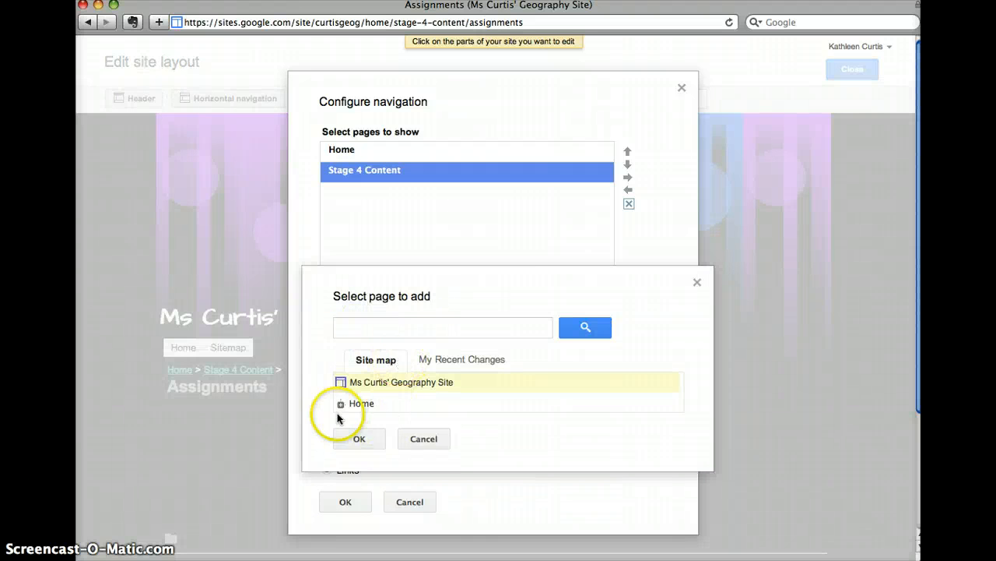
left_click(340, 404)
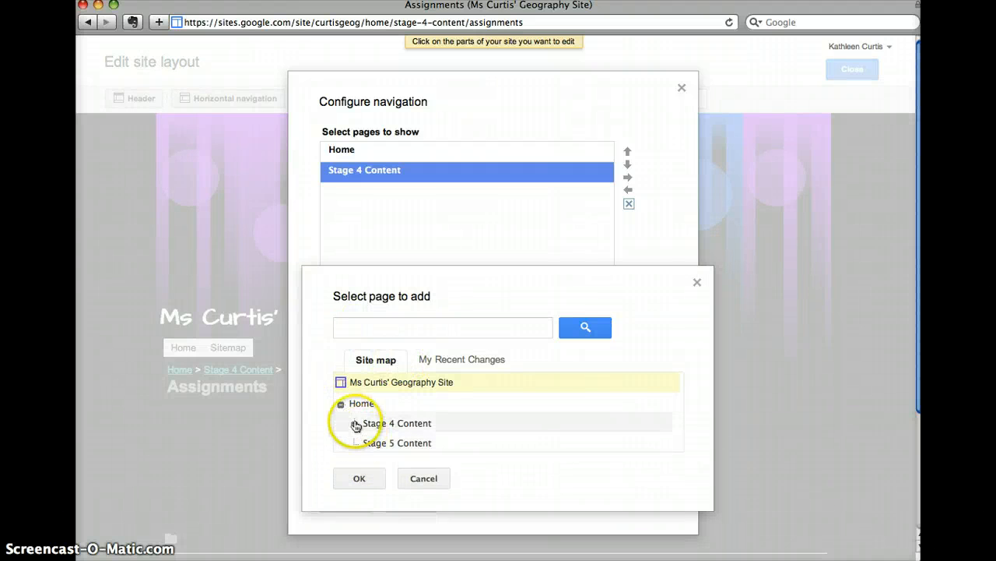
left_click(376, 442)
left_click(362, 478)
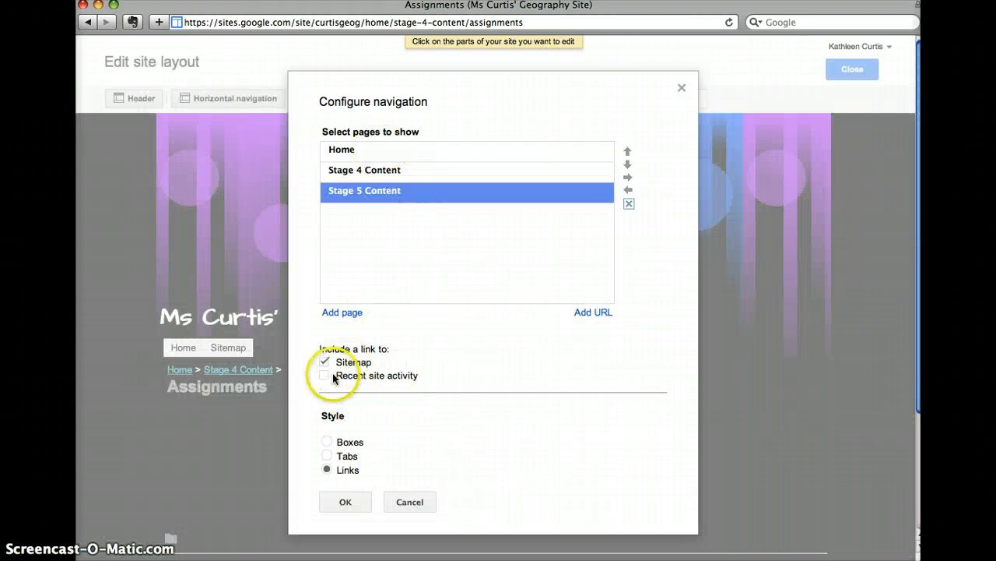
Add the Assignments page found under Stage 4 Content to the horizontal navigation.
left_click(337, 313)
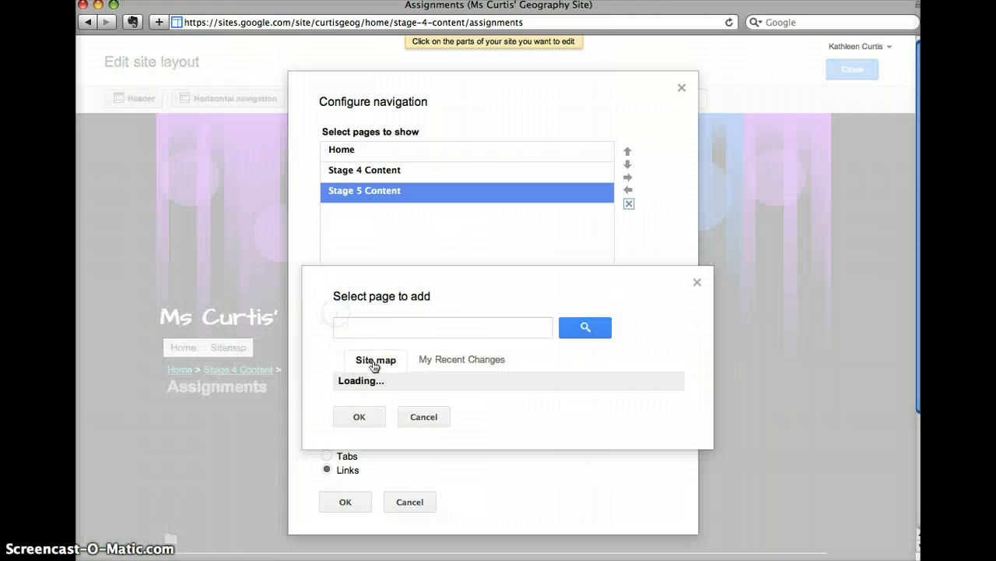
left_click(339, 404)
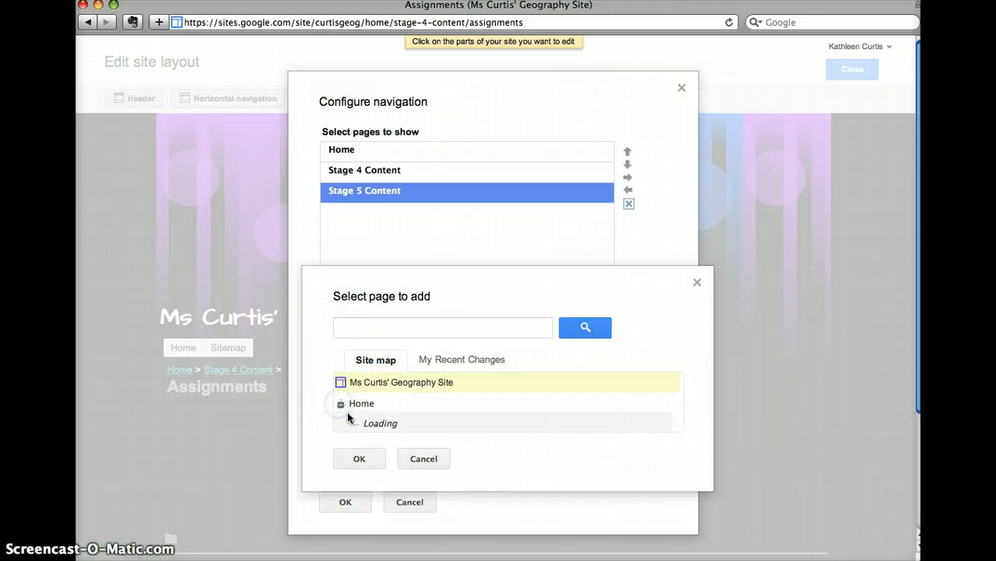
left_click(355, 424)
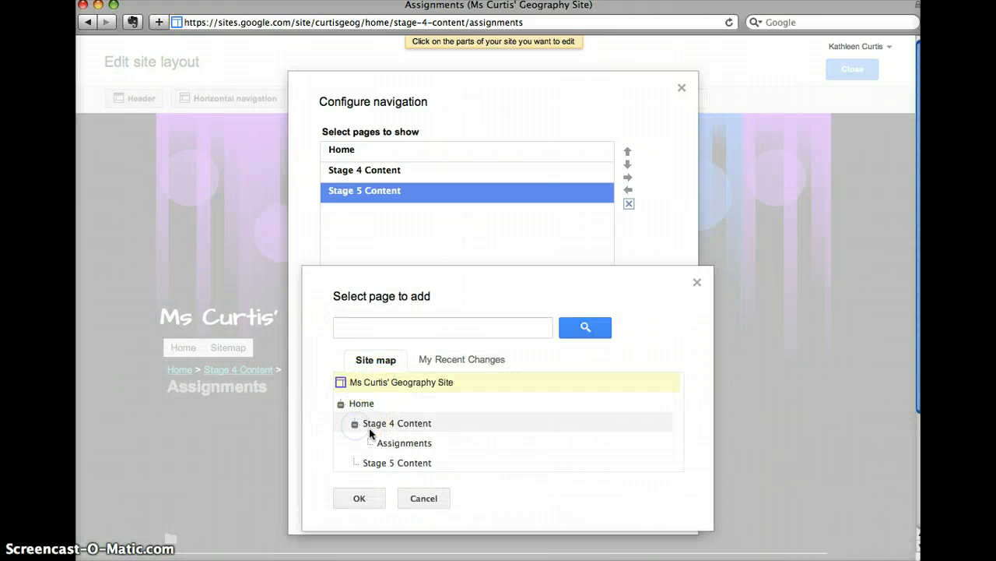
left_click(408, 444)
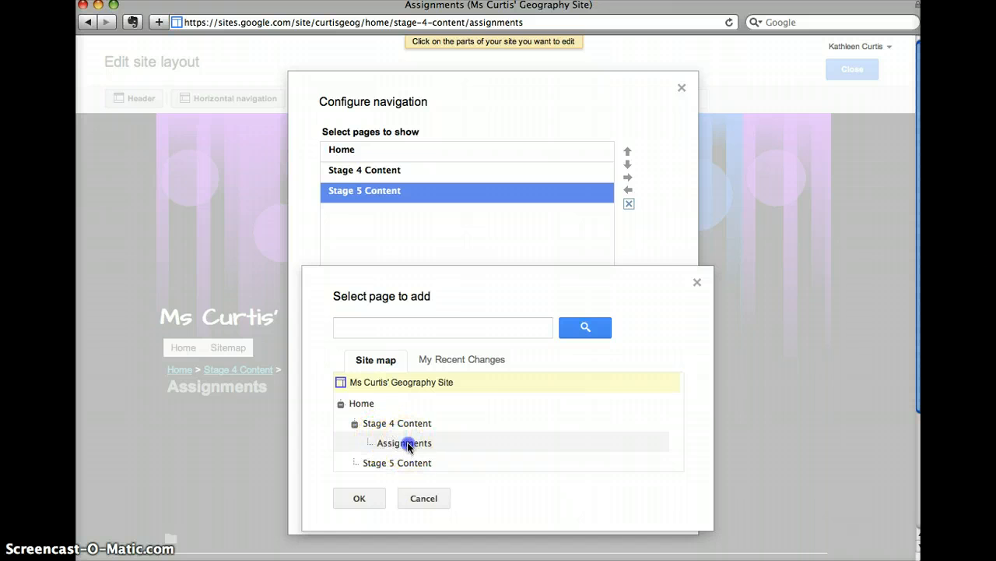
left_click(363, 503)
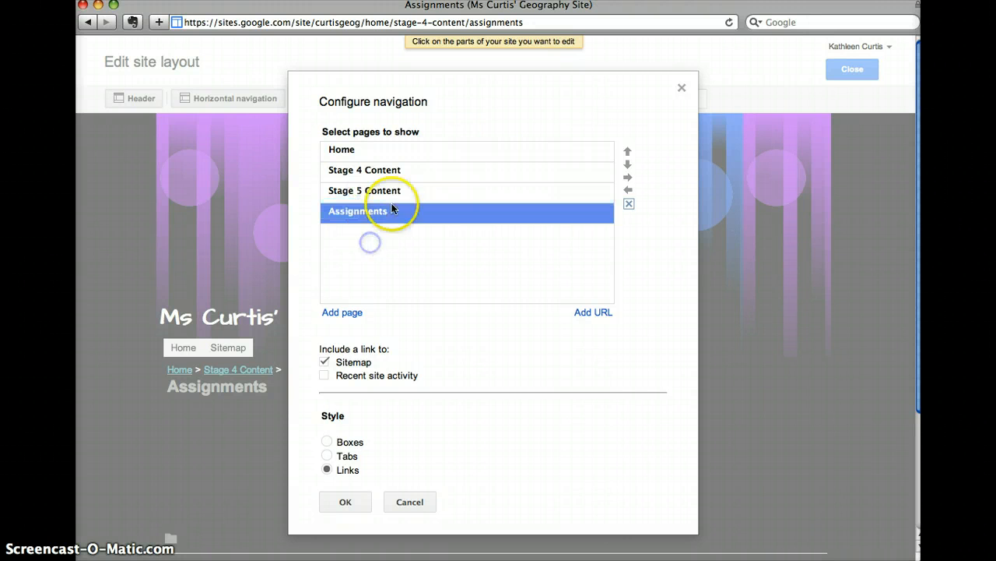
Nest Assignments beneath Stage 4 Content in the navigation order, apply the configuration and leave the site layout editor.
left_click(627, 152)
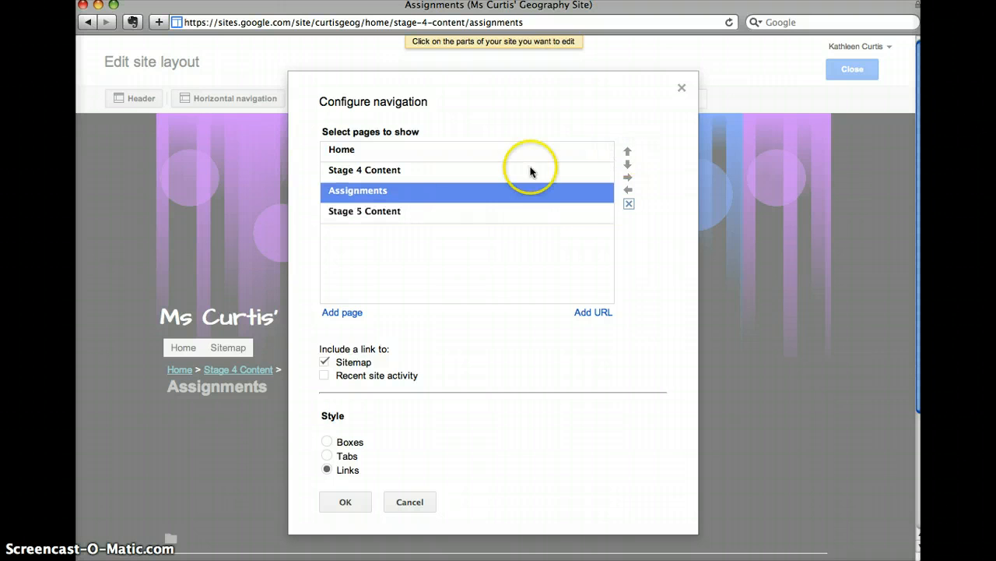
left_click(628, 180)
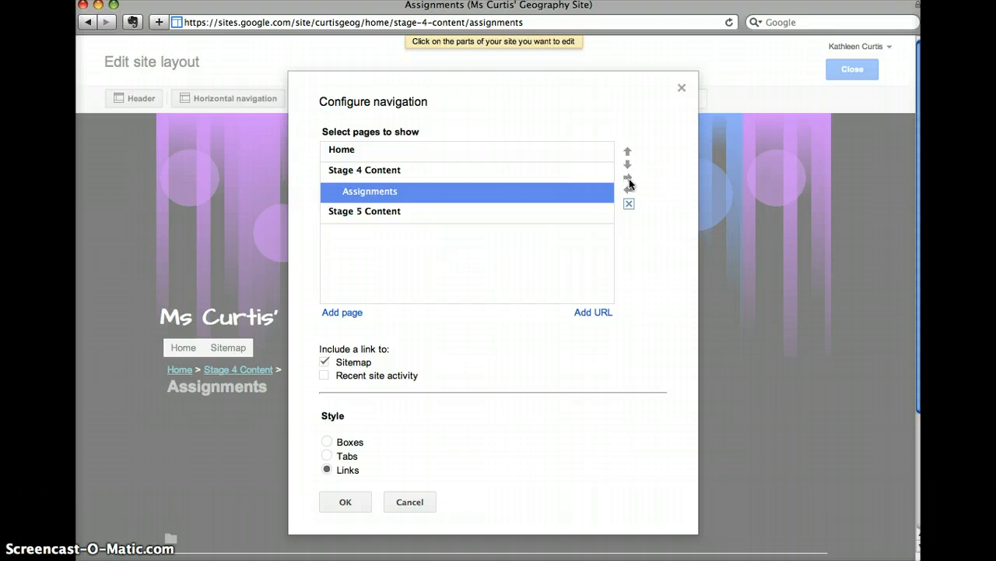
left_click(629, 181)
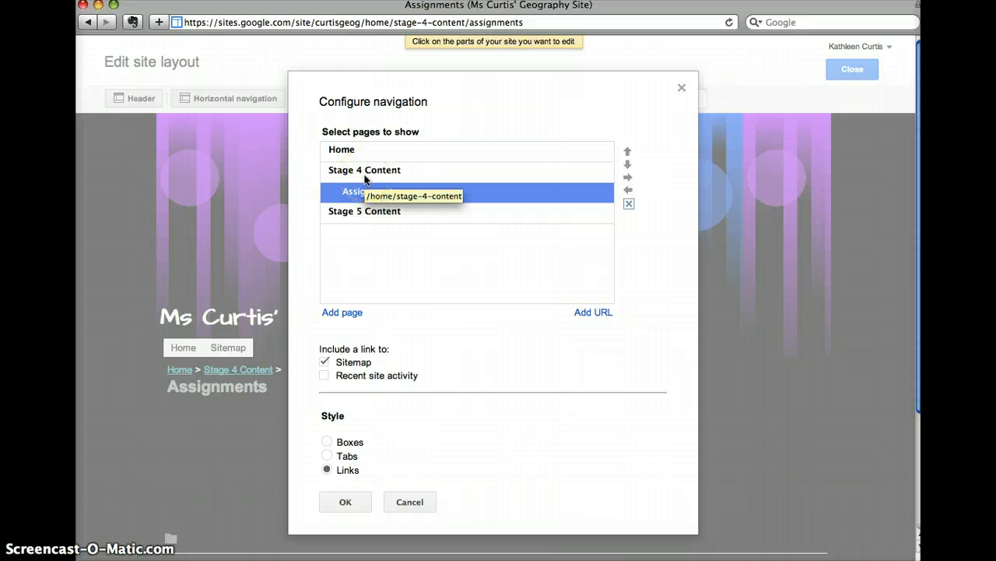
left_click(351, 503)
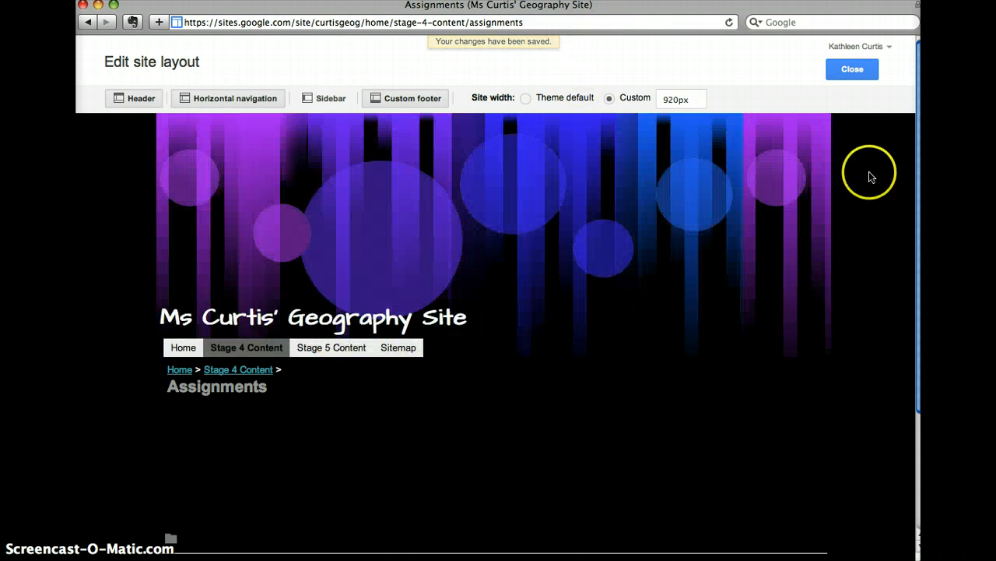
left_click(857, 69)
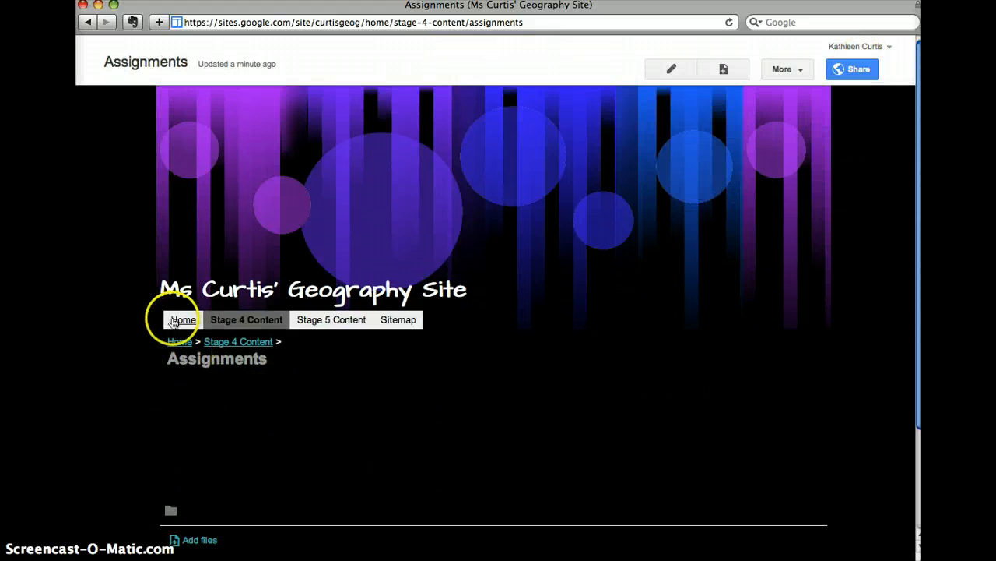
Go to the Home page and check the navigation bar's entries and the Stage 4 Content submenu.
left_click(176, 322)
left_click(192, 323)
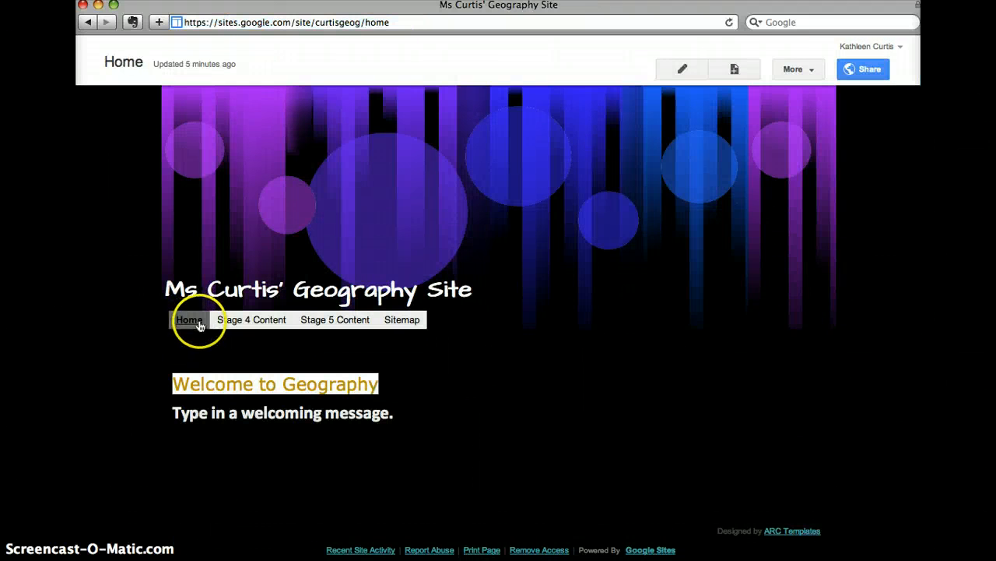
mouse_move(222, 321)
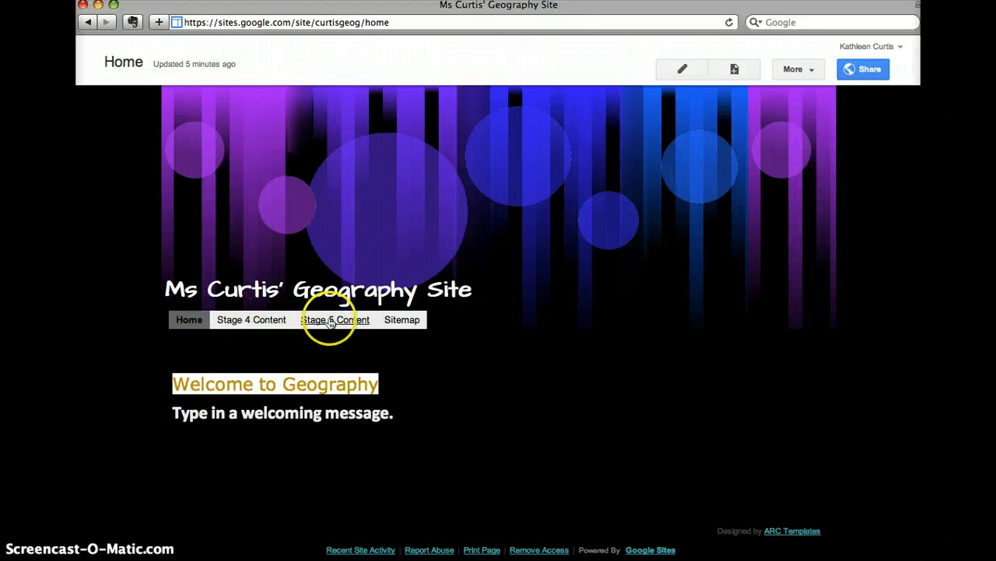
mouse_move(263, 321)
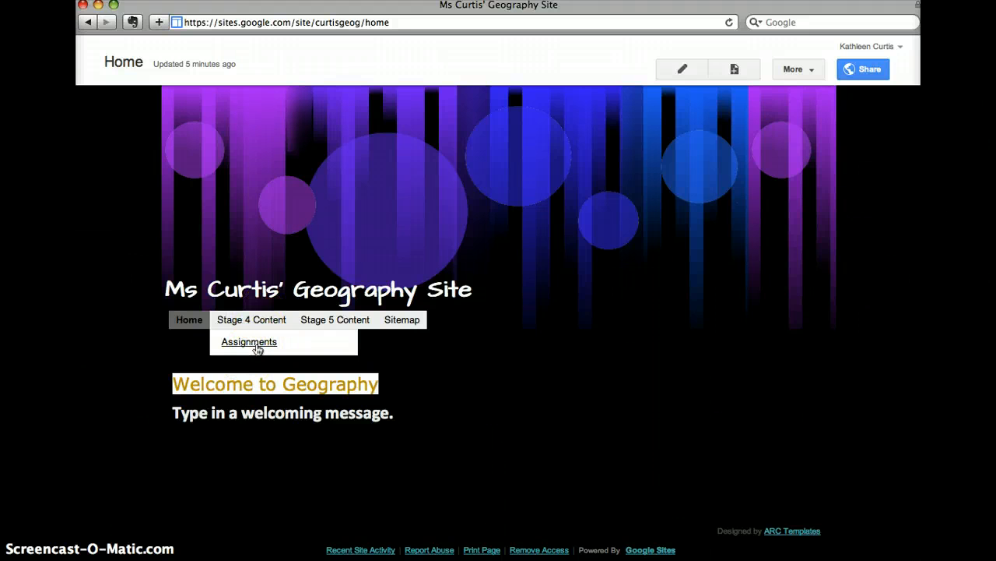
left_click(563, 399)
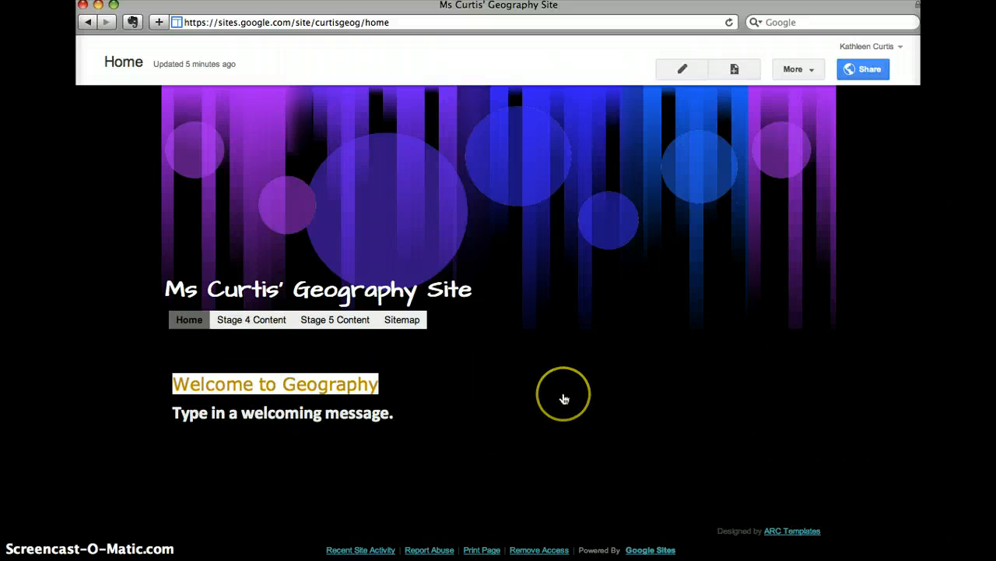